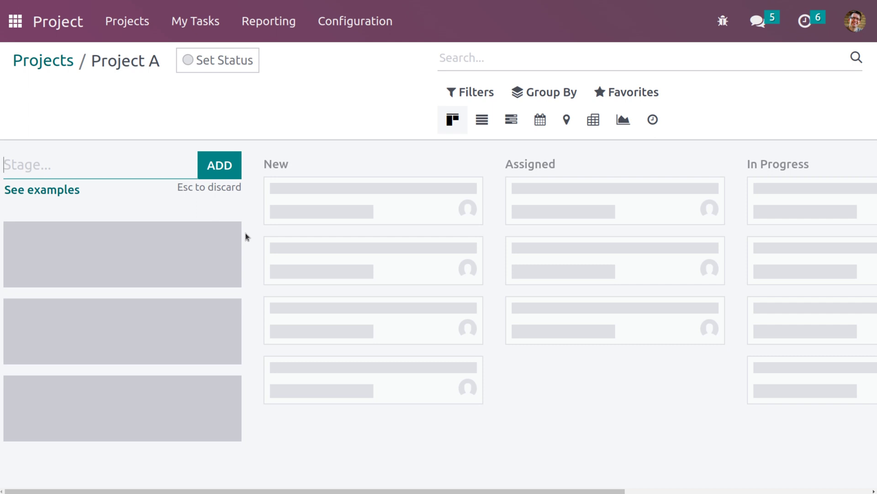
Add a stage named TO DO to the Project A board.
text(I)
key(BackSpace)
text(TO DO)
click(209, 171)
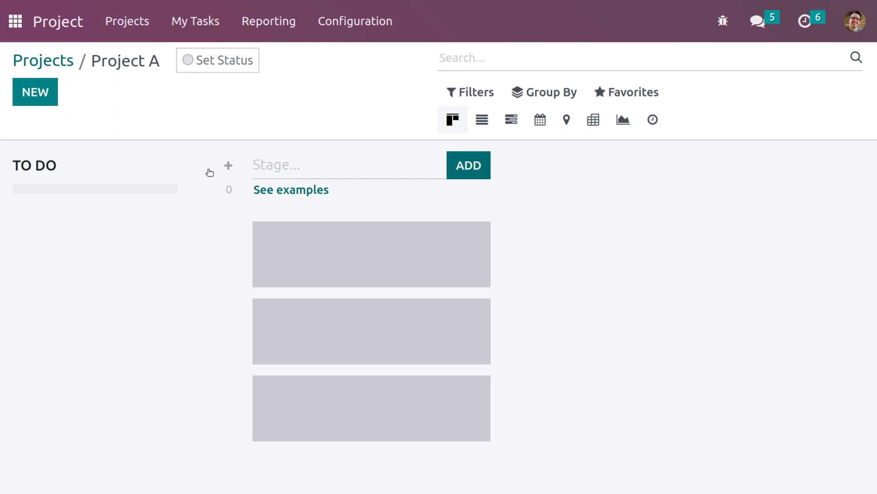
Add a second stage named IN PROGRESS beside TO DO and close the stage entry.
click(278, 165)
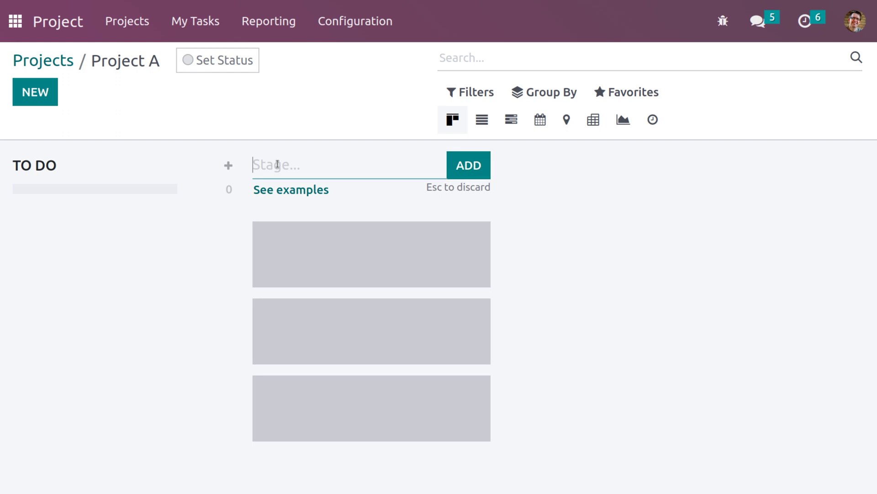
text(IN PROGRESS)
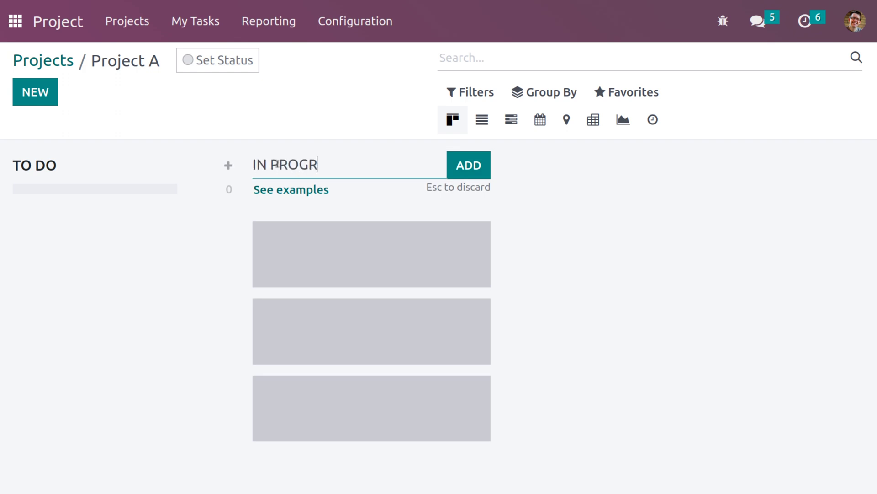
click(458, 170)
click(370, 263)
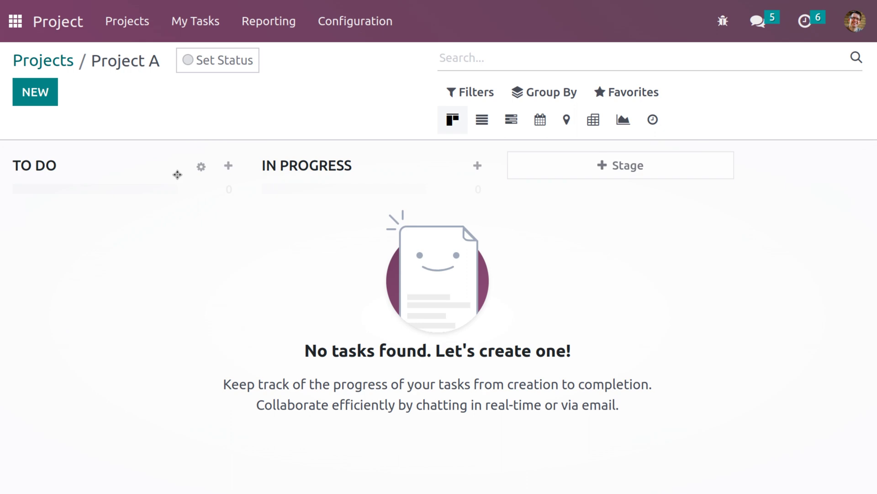
Start a task titled TASK 1 in the TO DO stage and assign it to both suggested users.
click(229, 168)
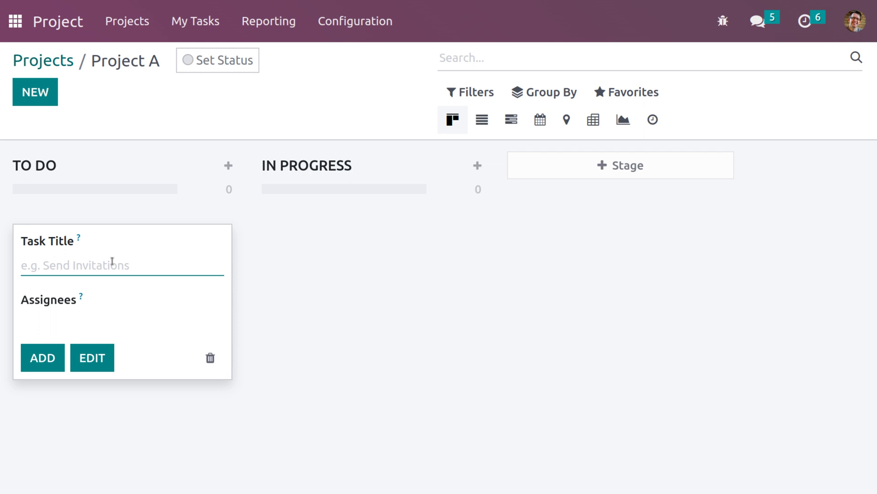
text(TASK 1)
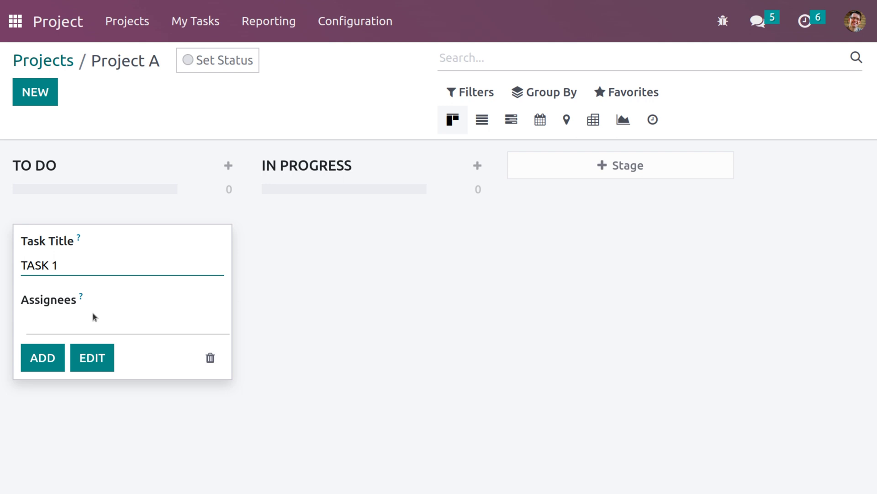
click(84, 329)
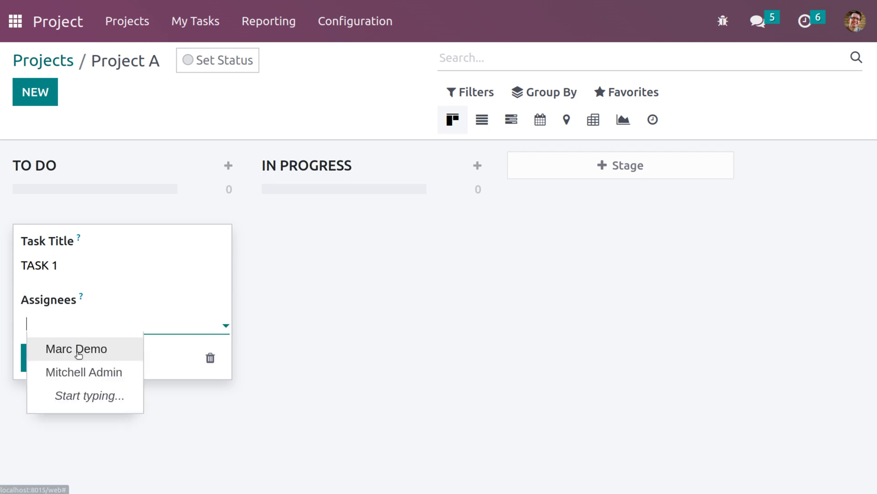
click(78, 349)
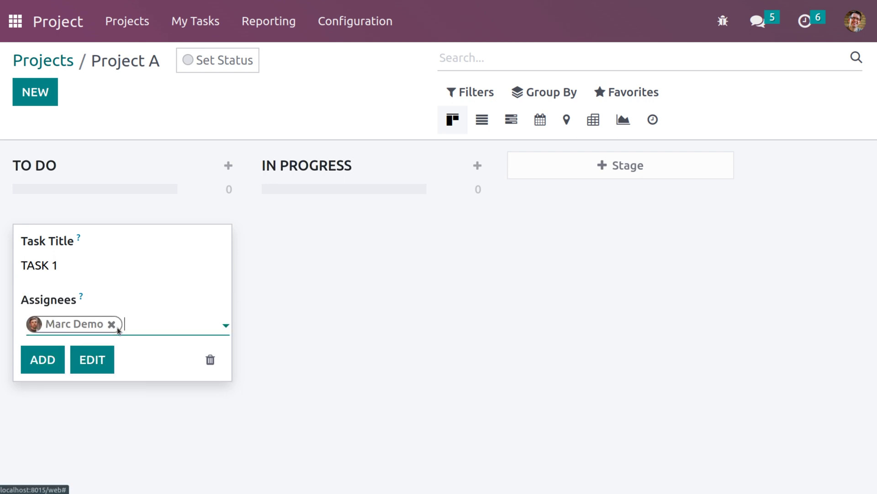
click(141, 326)
click(147, 350)
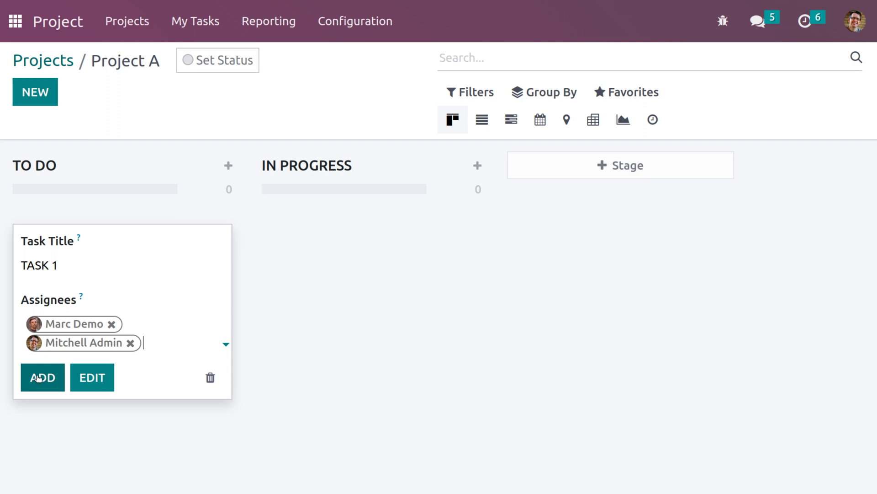
Open the full form of TASK 1 and set its deadline to 05/31/2023.
click(86, 376)
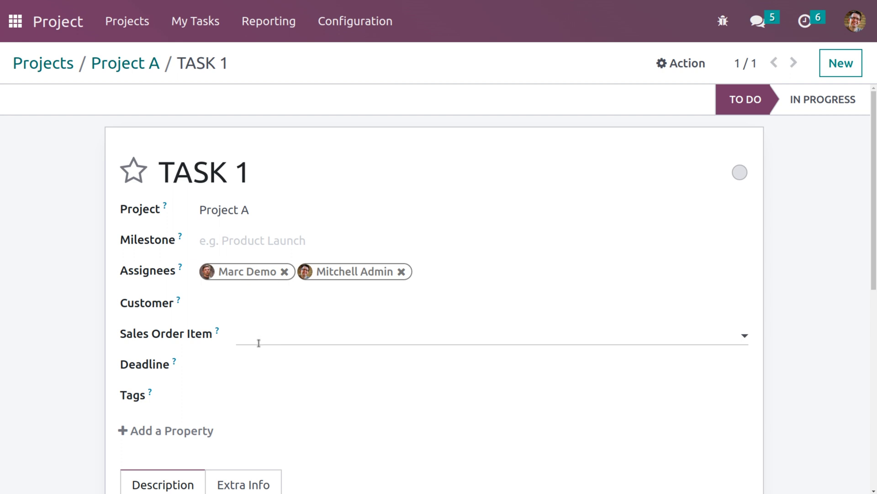
click(240, 368)
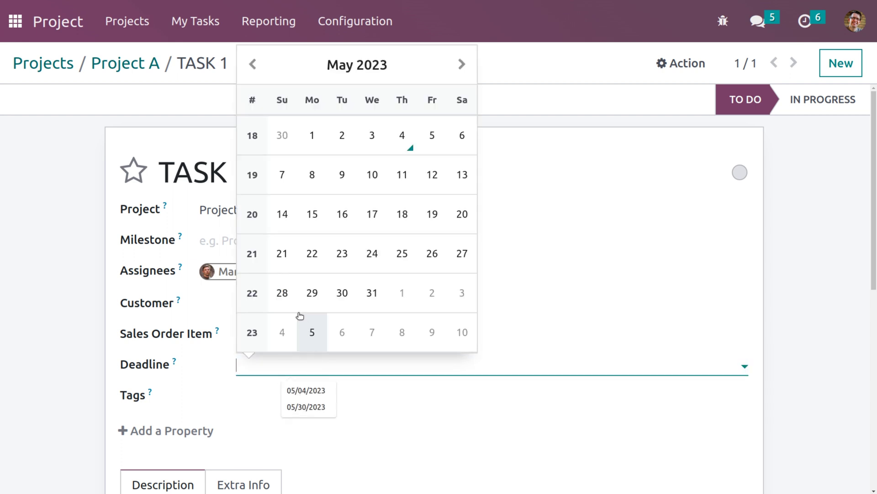
click(369, 294)
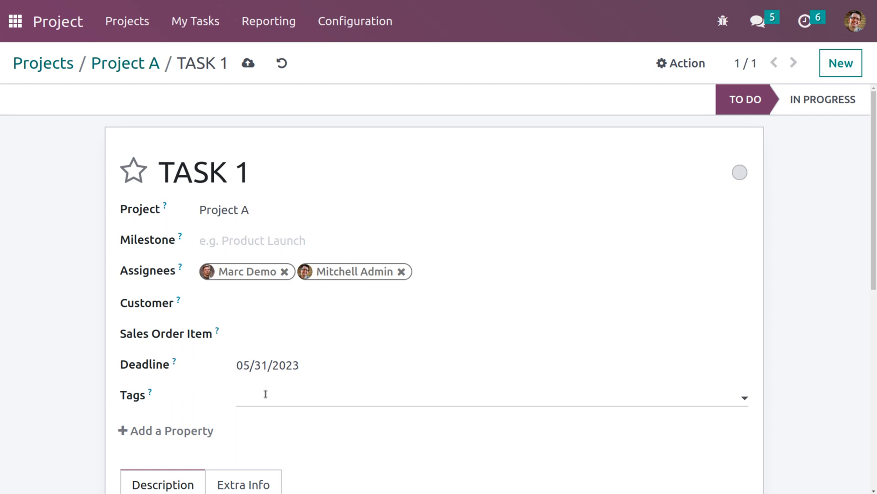
Add a property named Ph number with the Integer field type to the task.
click(172, 433)
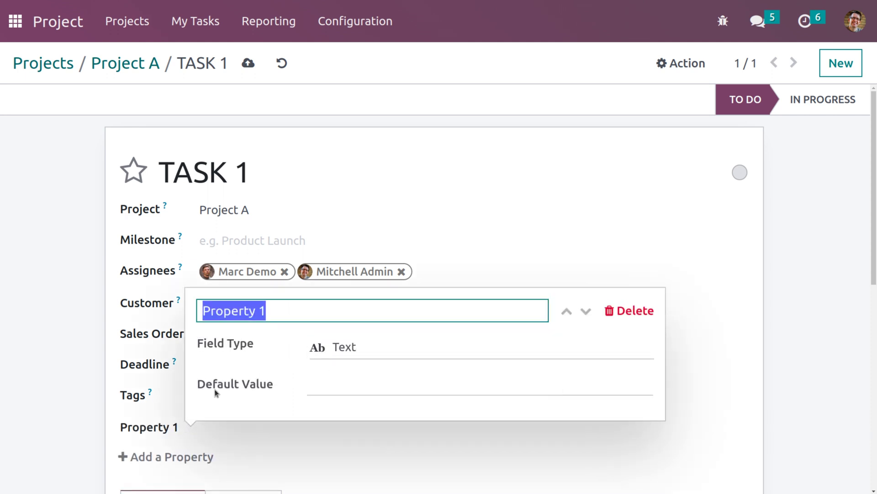
key(BackSpace)
text(P)
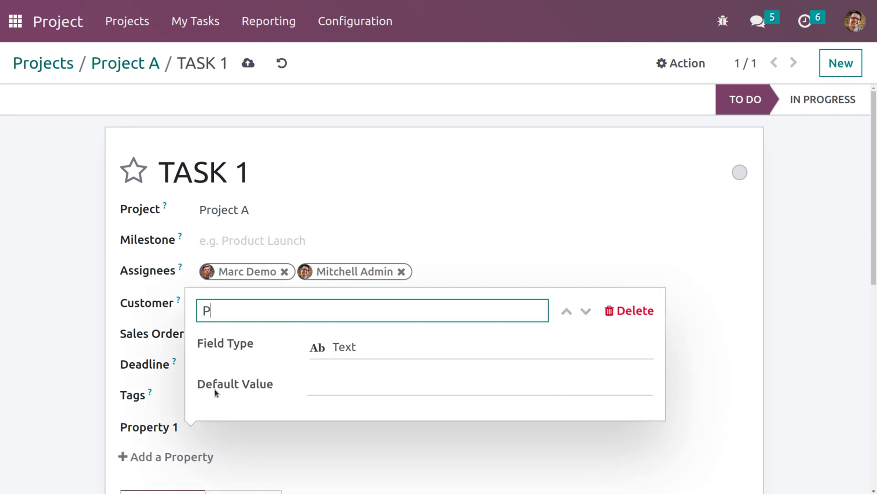
text(h number)
click(339, 349)
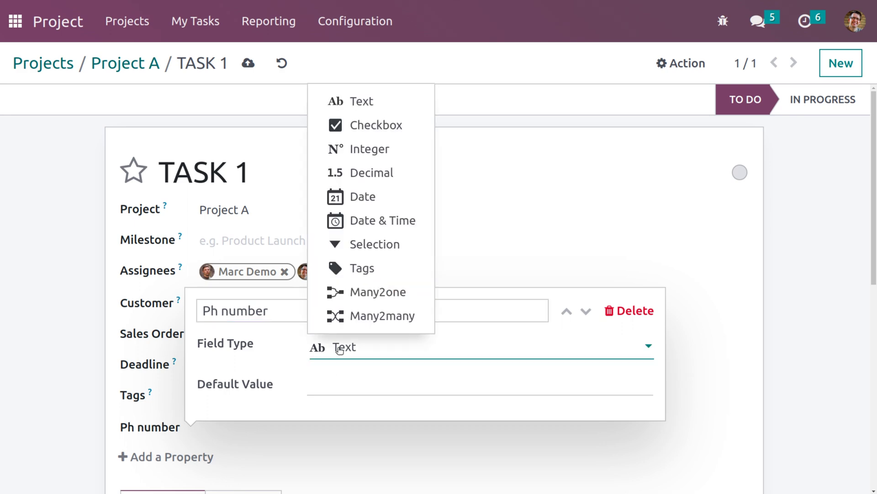
click(377, 151)
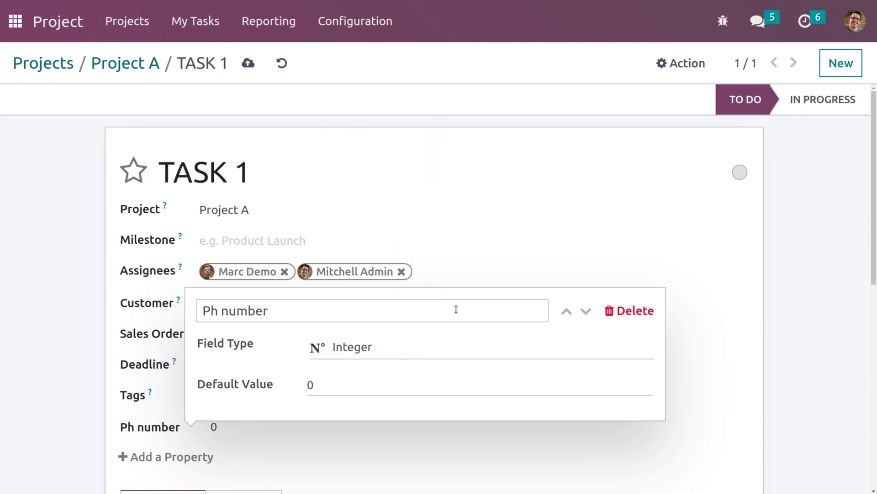
click(551, 227)
Enter "The name of task is Task 1" as the task's description.
scroll(260, 466, down, 4)
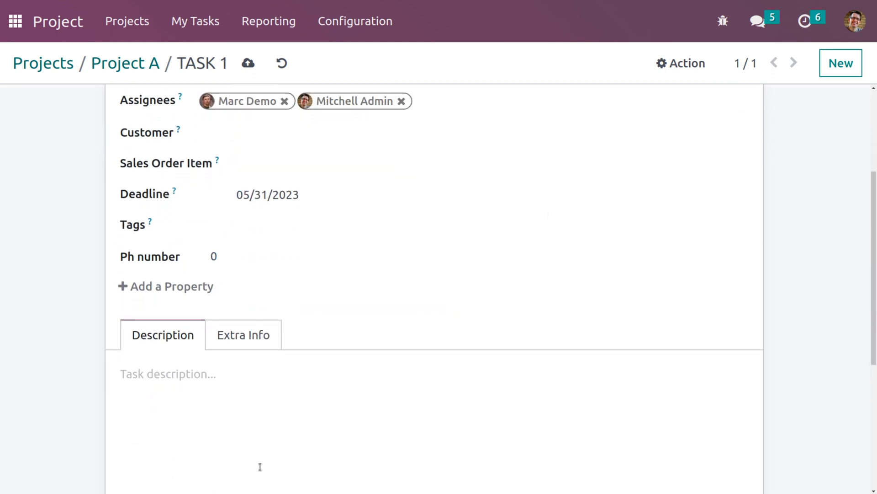
click(193, 389)
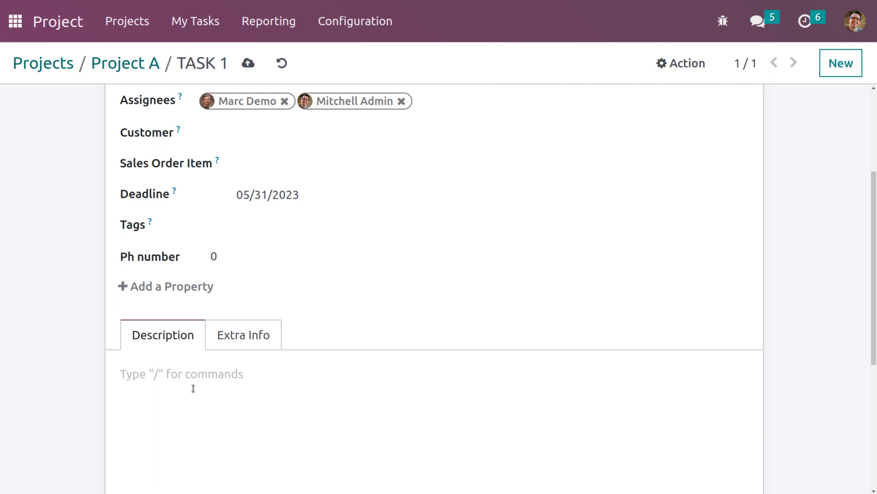
scroll(194, 389, up, 3)
scroll(194, 388, down, 3)
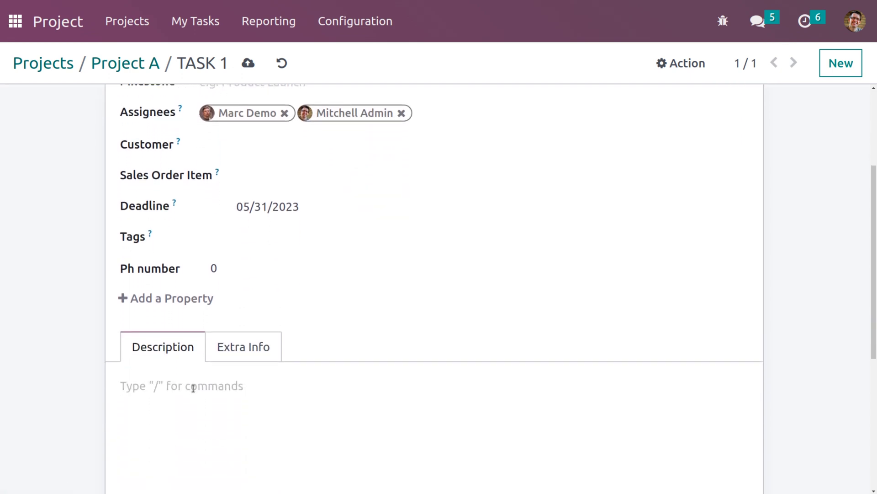
text(Th)
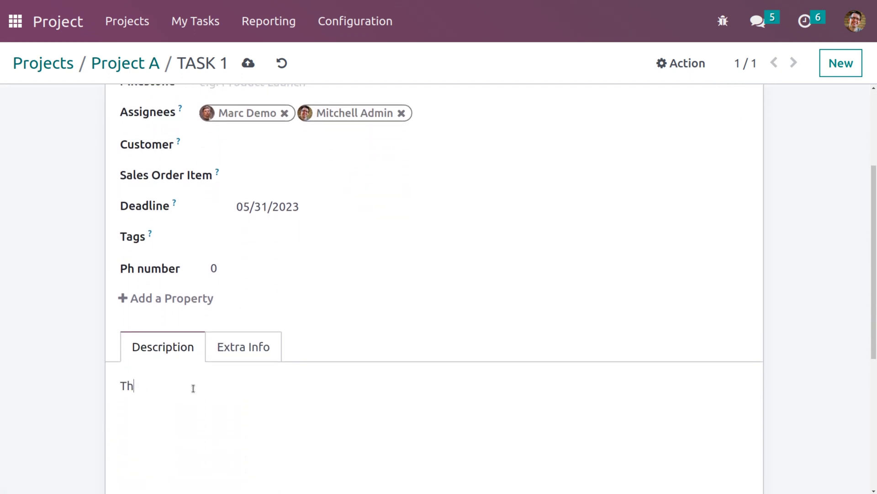
key(BackSpace)
key(BackSpace)
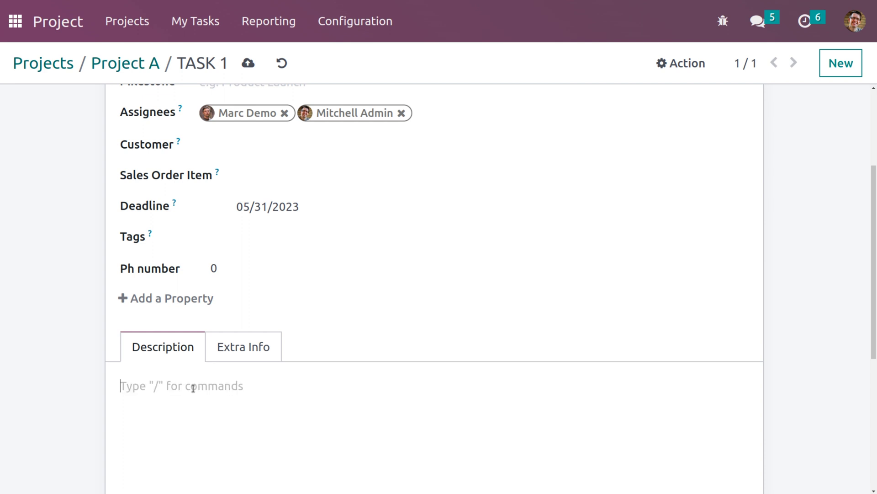
text(t)
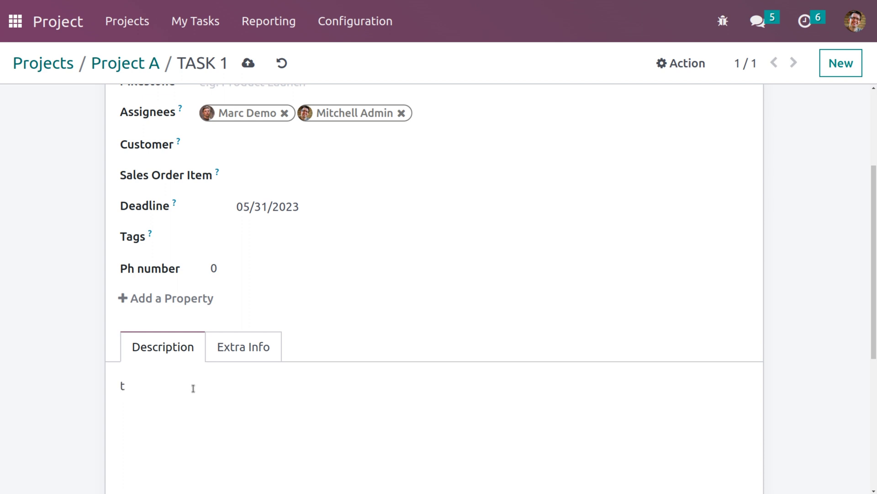
key(BackSpace)
text(Th)
key(BackSpace)
text(he name of task)
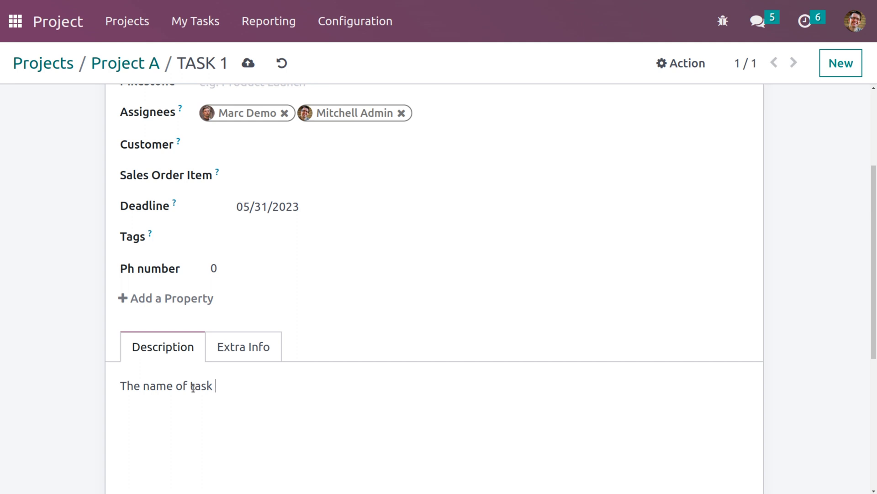
text( is Task 1)
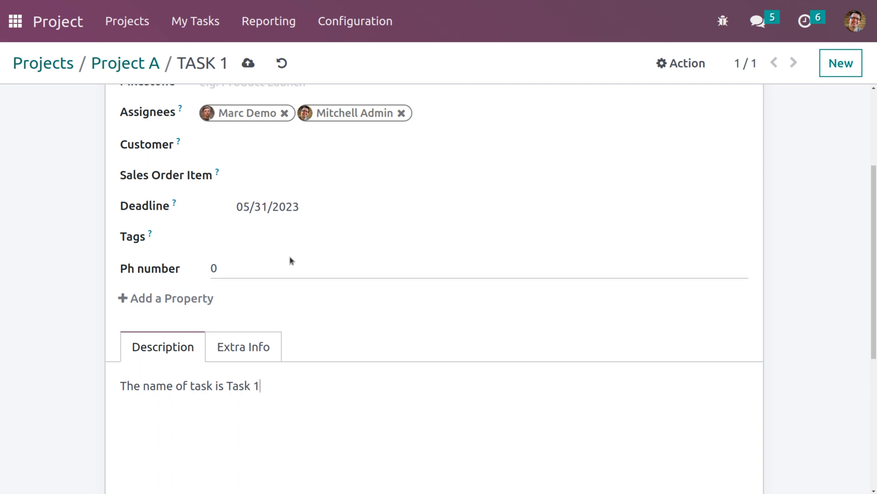
Review the task's Extra Info, save the changes and return to Project A's task board.
scroll(269, 257, up, 4)
scroll(268, 260, down, 4)
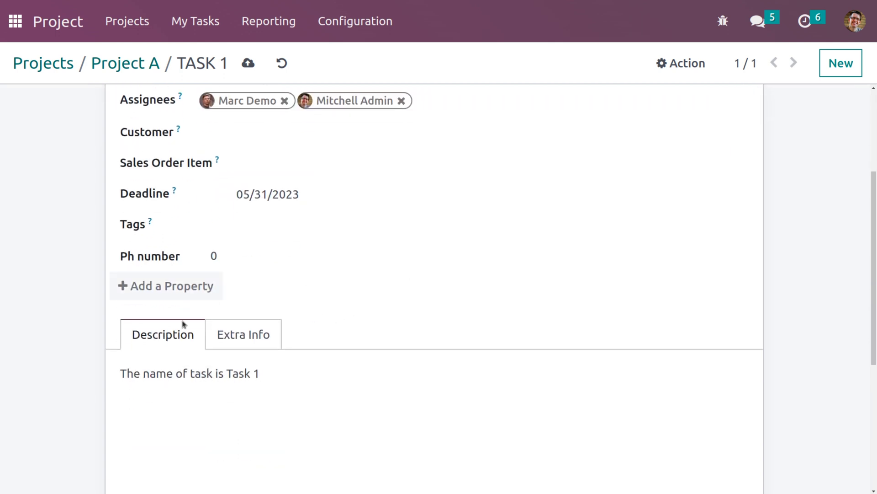
click(258, 333)
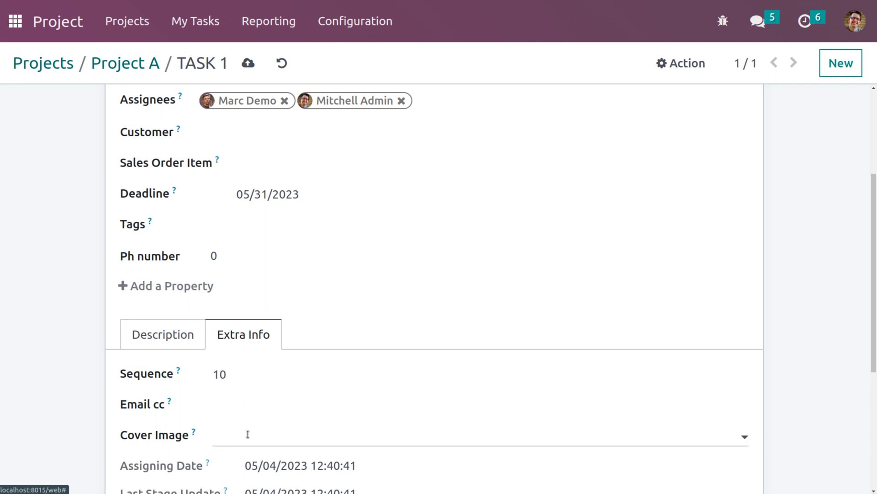
scroll(247, 434, down, 2)
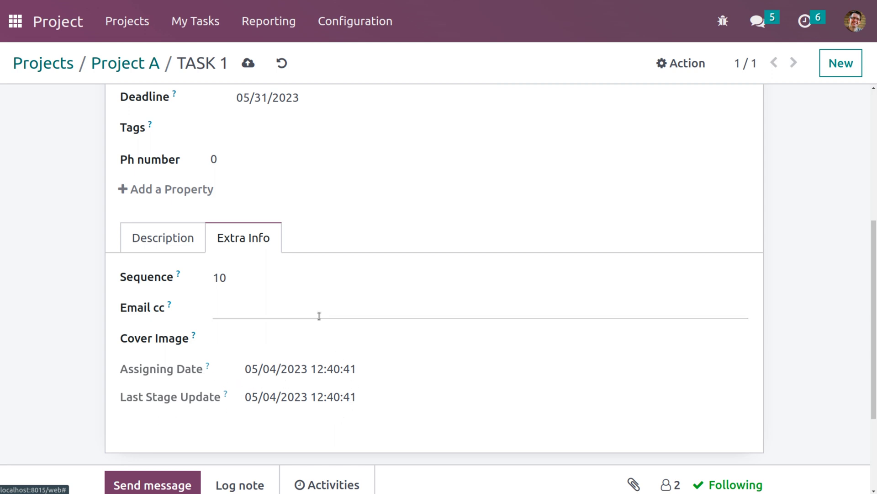
scroll(319, 316, up, 6)
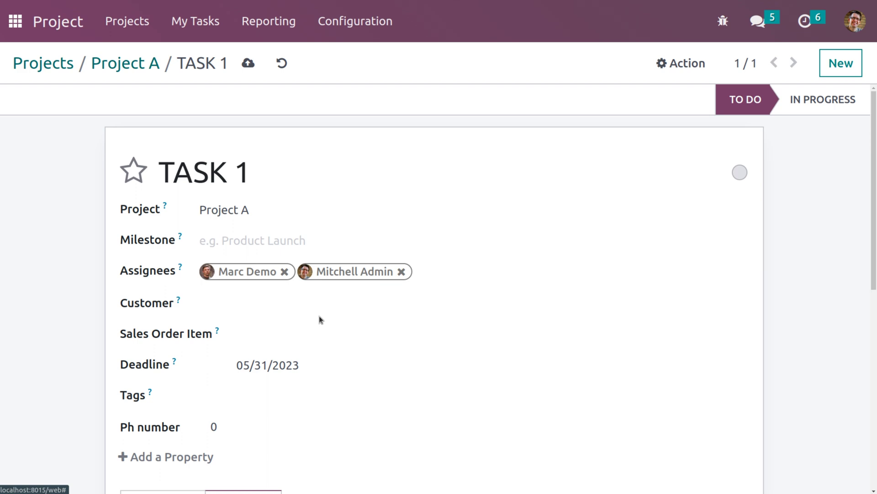
click(249, 66)
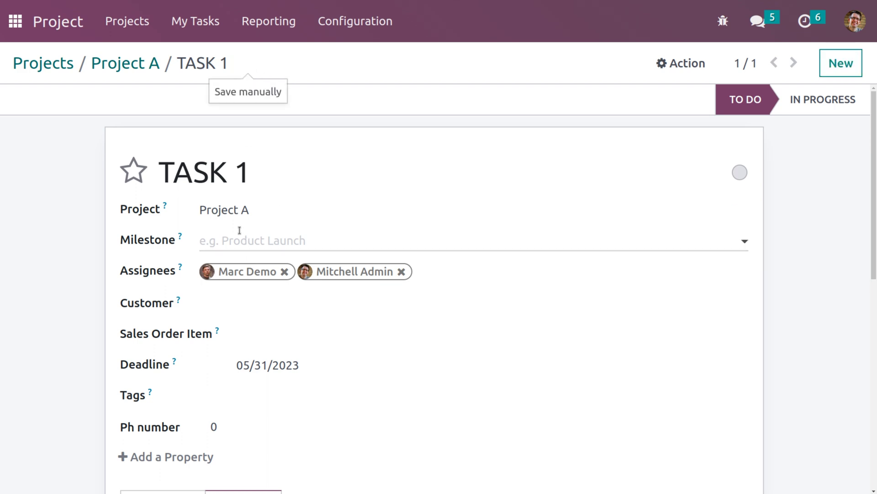
click(137, 64)
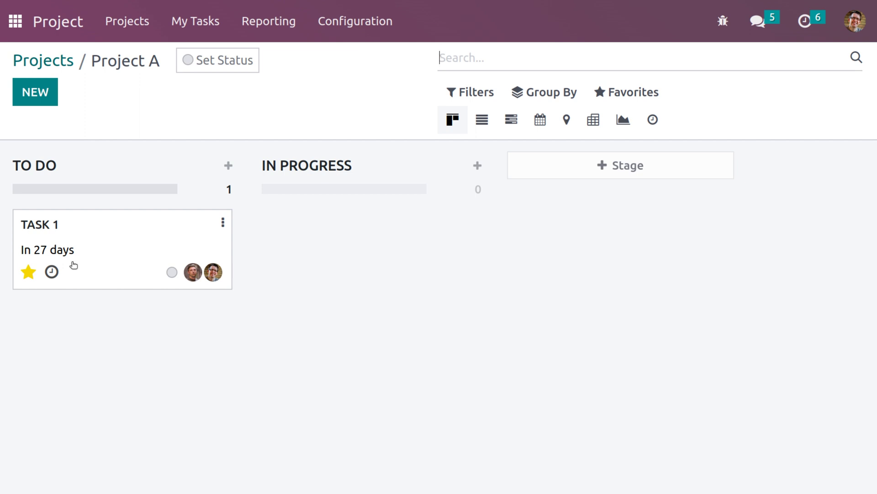
Switch the status of TASK 1 to Ready, to Blocked, and back to In Progress.
click(173, 272)
click(223, 301)
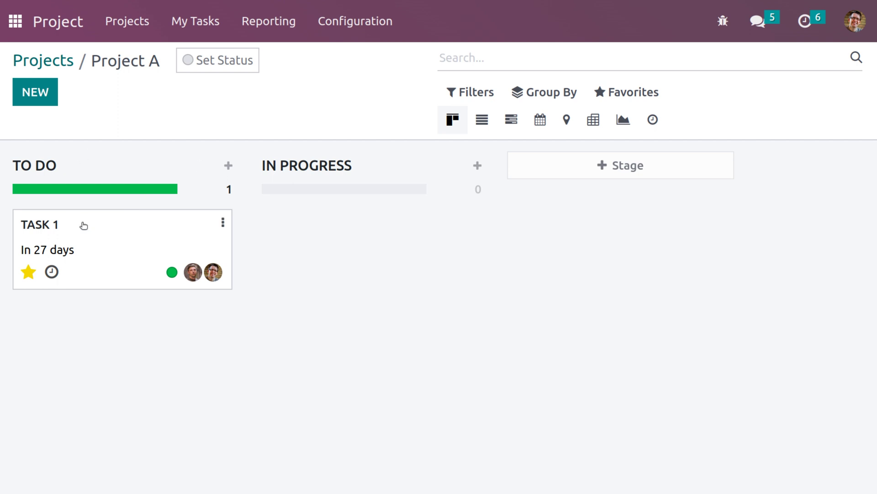
click(172, 272)
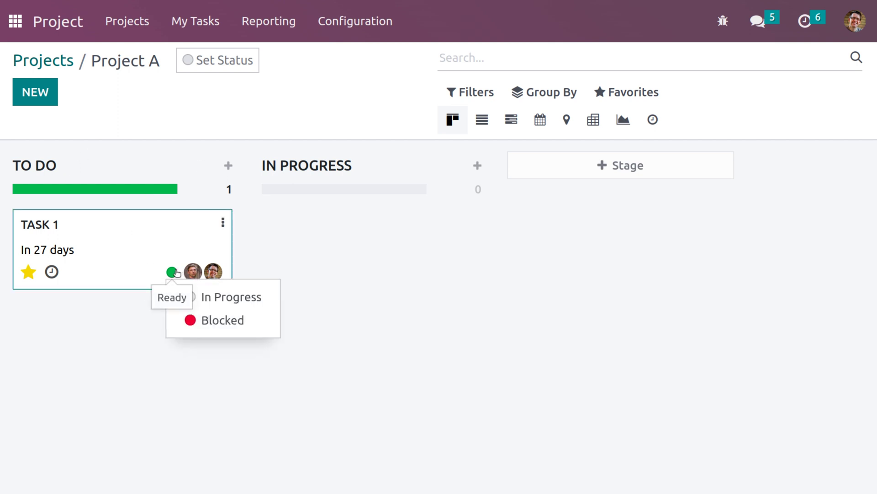
click(224, 320)
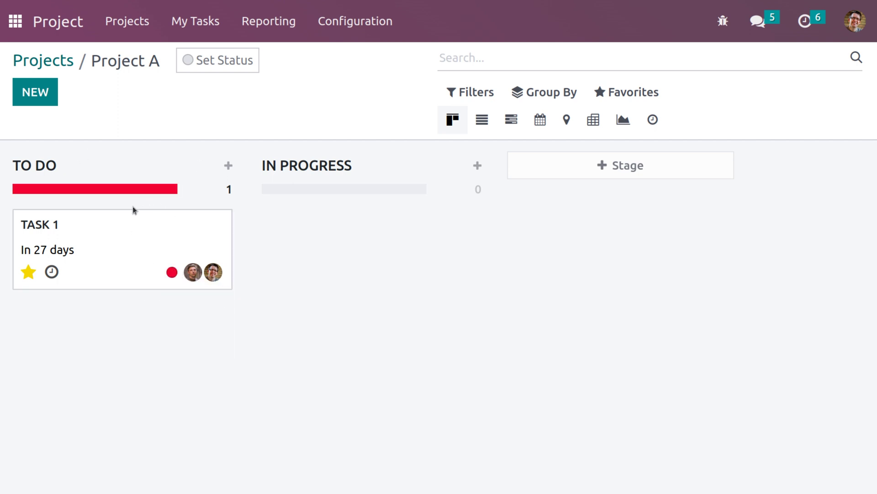
click(172, 273)
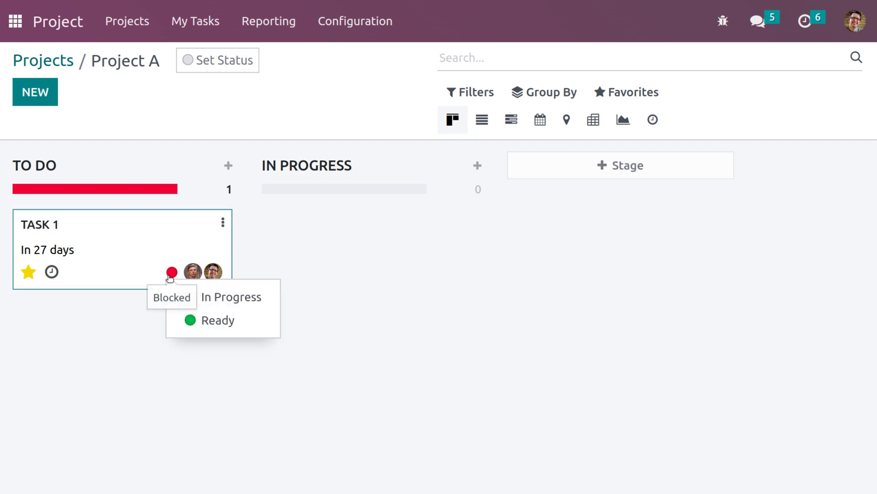
click(203, 305)
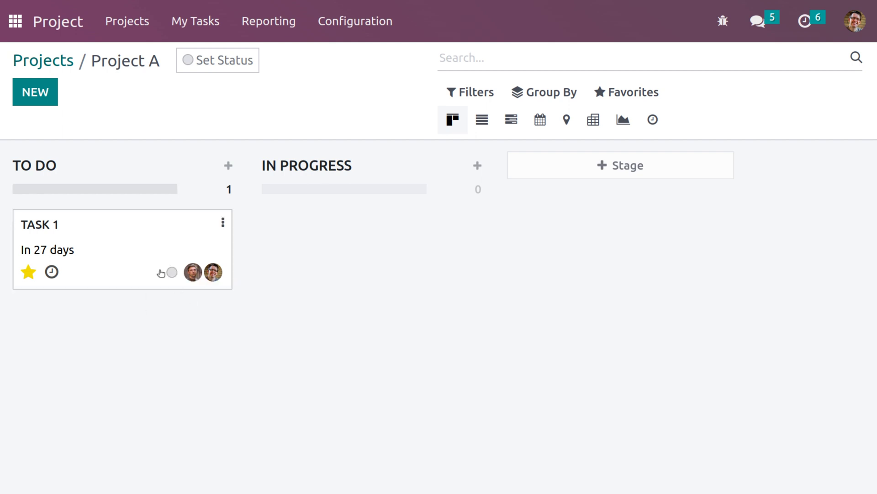
Give TASK 1's board card the salmon pink color and open the task for editing.
click(222, 222)
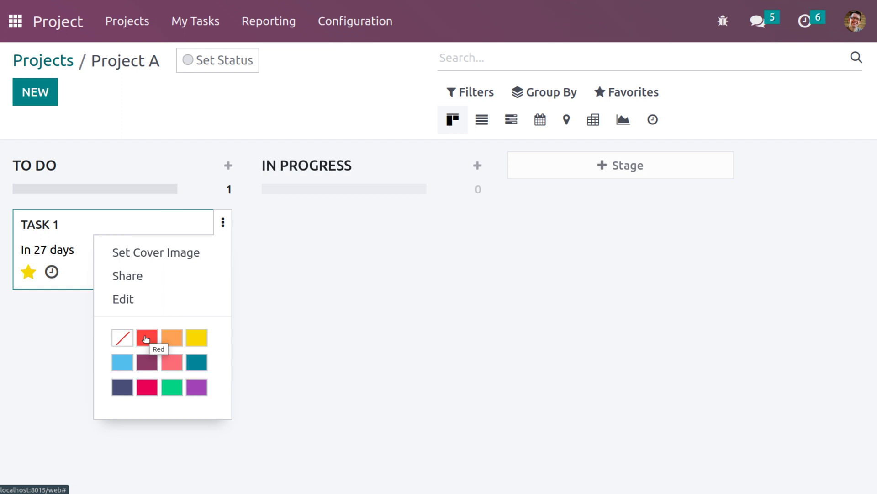
click(166, 366)
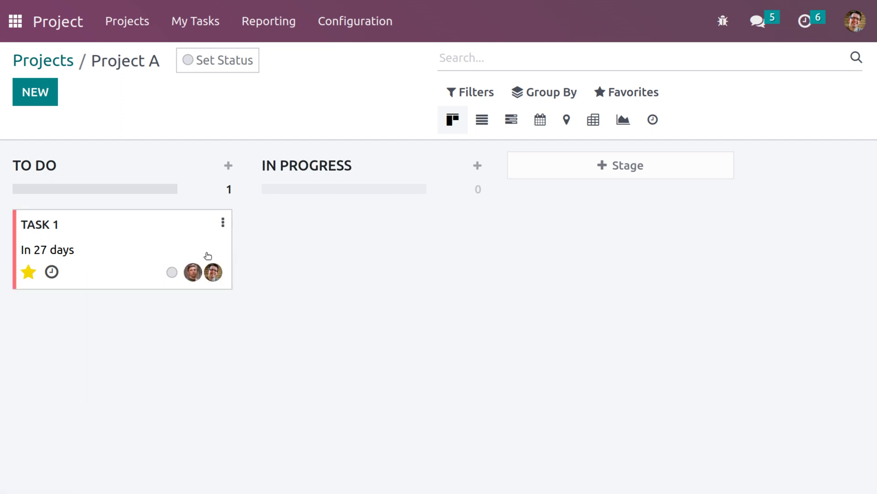
click(223, 222)
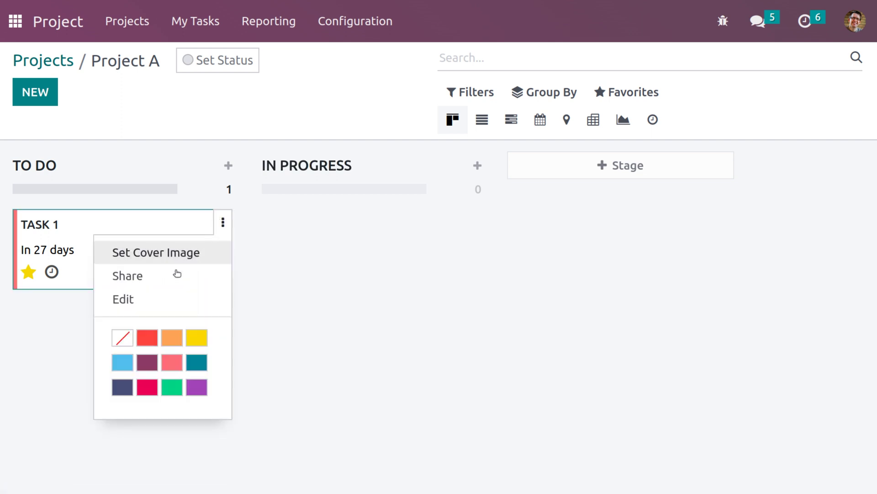
click(121, 301)
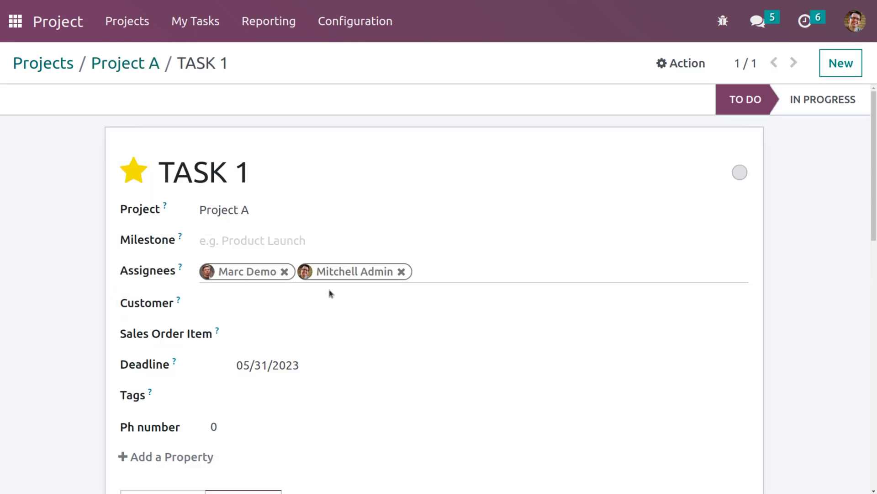
scroll(284, 374, down, 3)
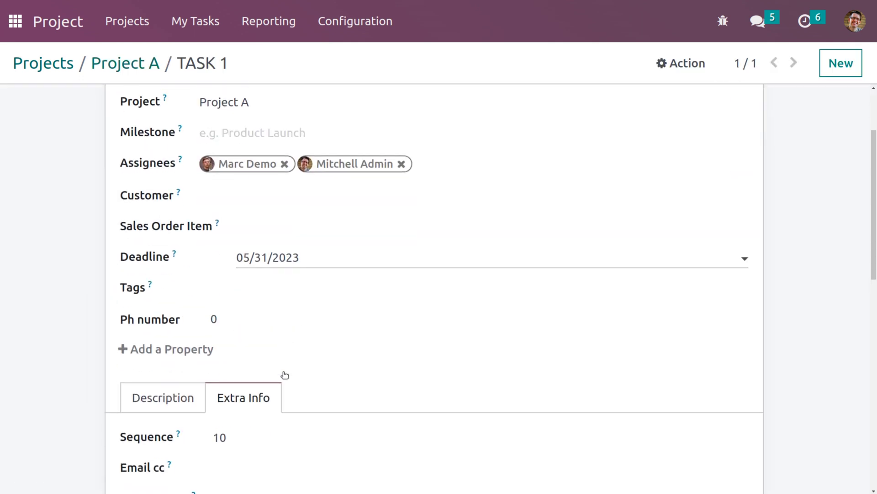
scroll(285, 375, up, 2)
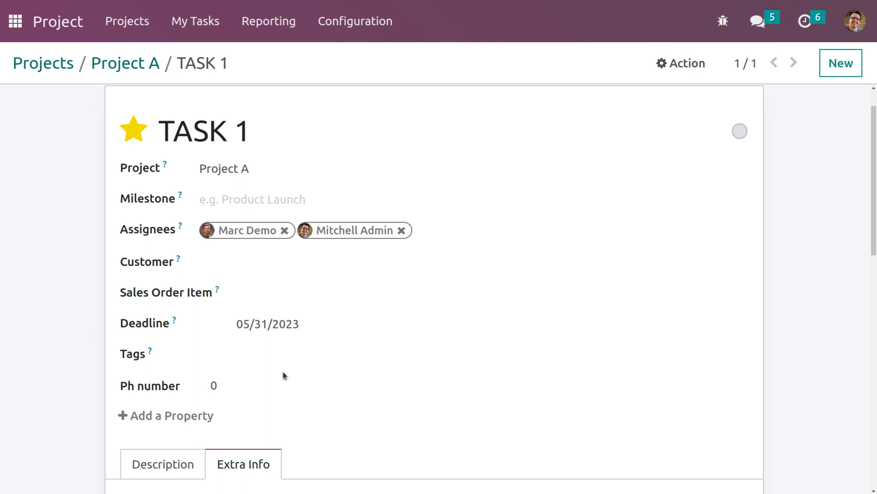
Enable the Sub-tasks feature in the Project configuration settings and save the change.
click(349, 23)
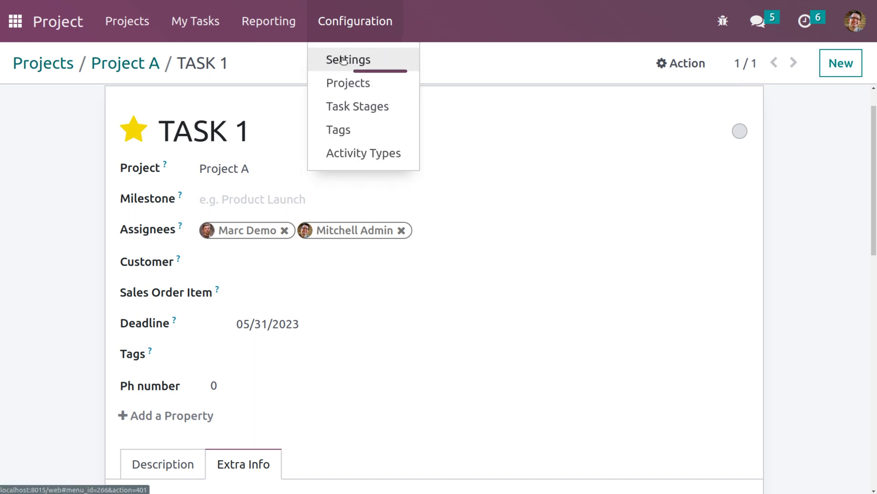
click(338, 60)
click(200, 171)
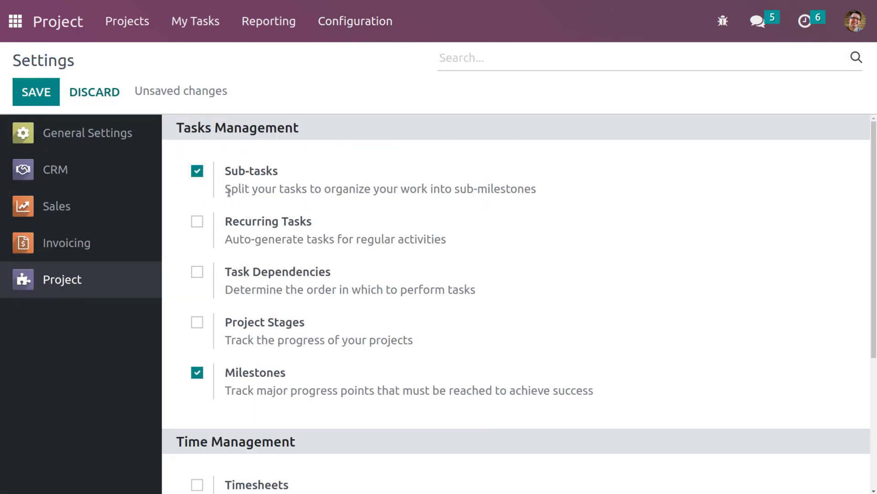
click(42, 94)
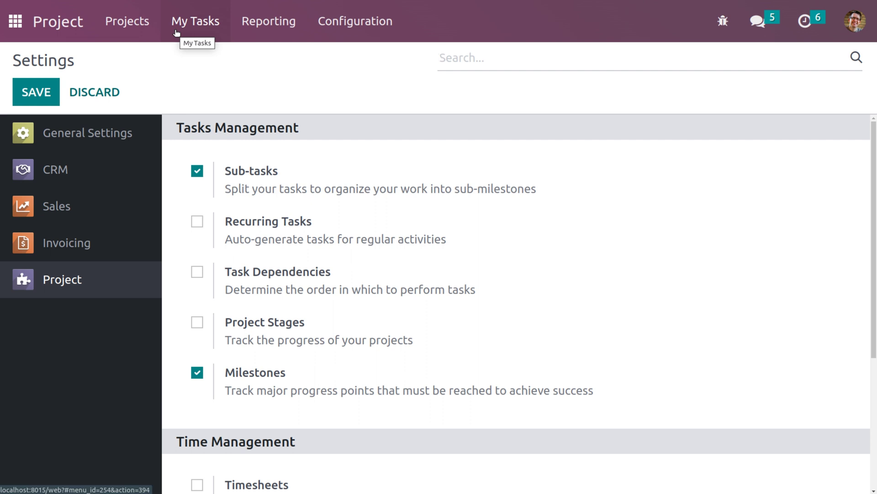
Reopen TASK 1 from Project A's board and display its list of sub-tasks.
click(133, 26)
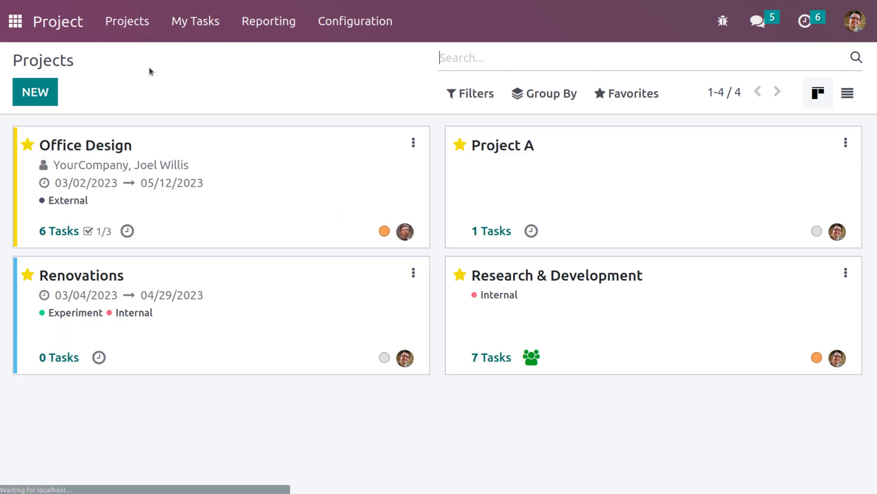
click(577, 170)
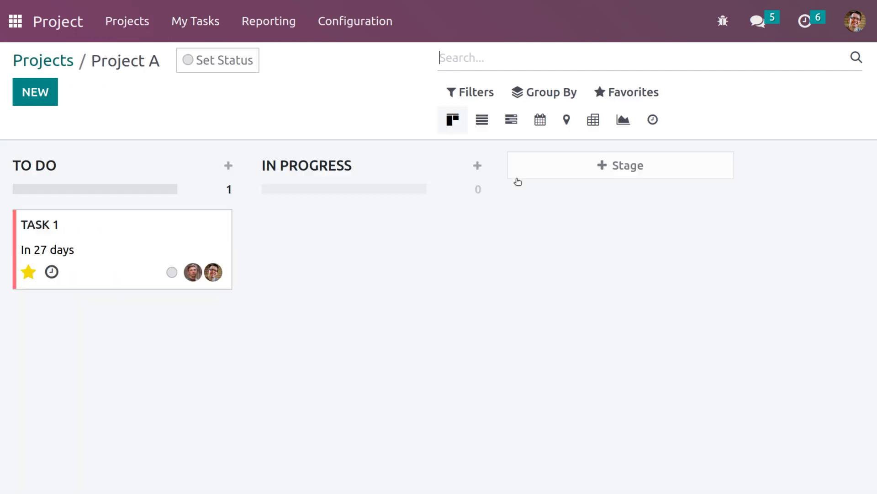
click(170, 220)
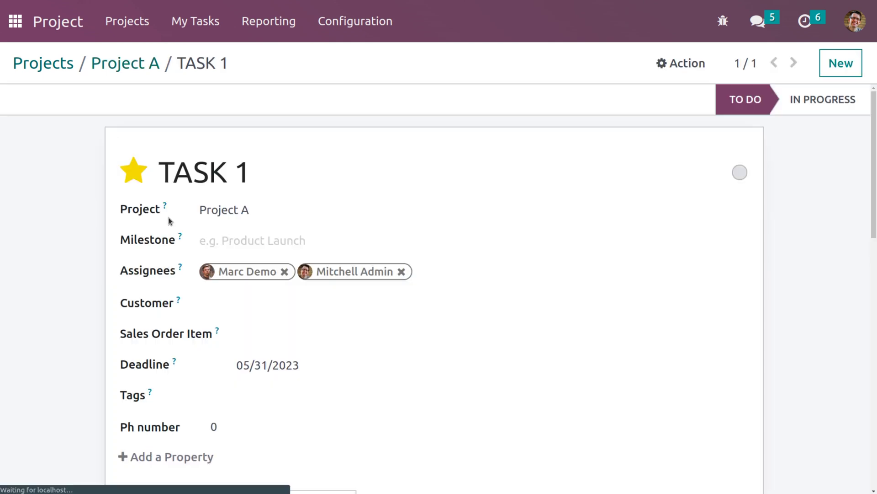
scroll(333, 370, down, 3)
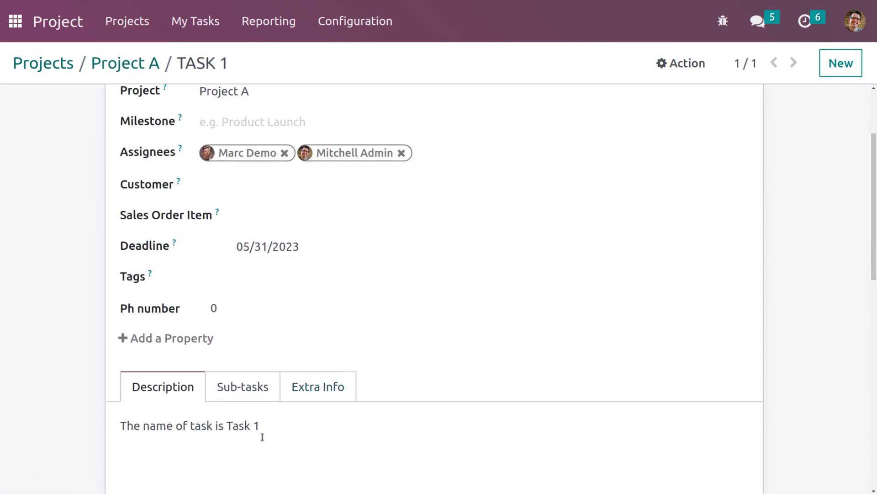
click(228, 400)
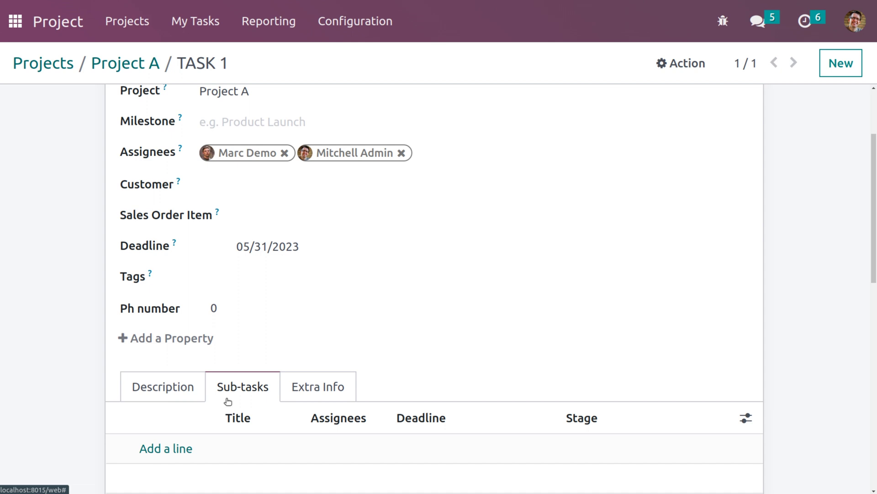
Create a new sub-task titled "Sub task 1" assigned to Project A, and save it while starting another one.
click(170, 449)
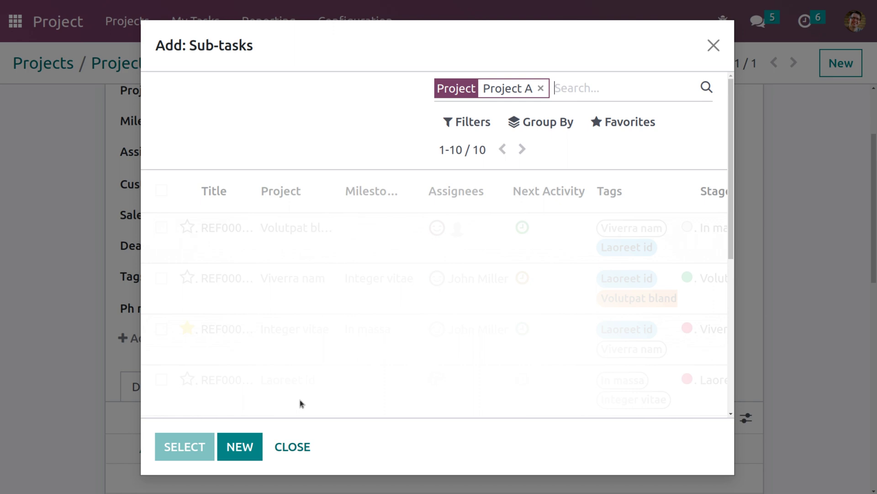
click(245, 447)
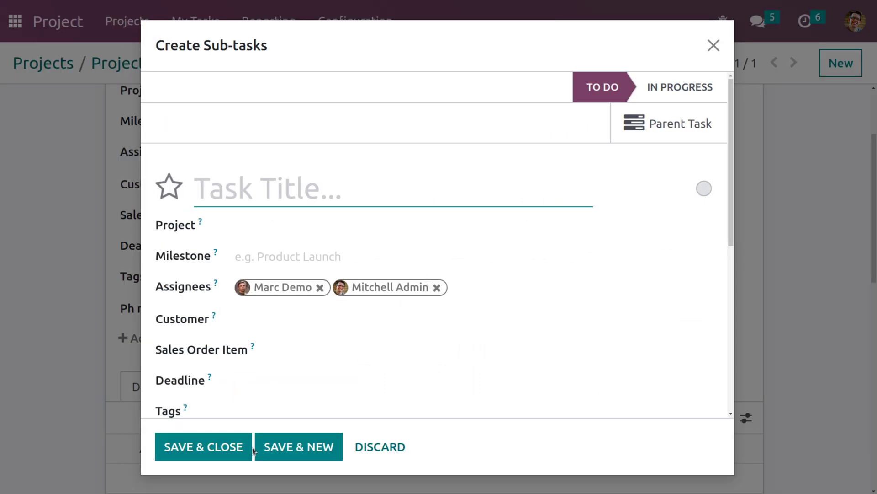
text(sub)
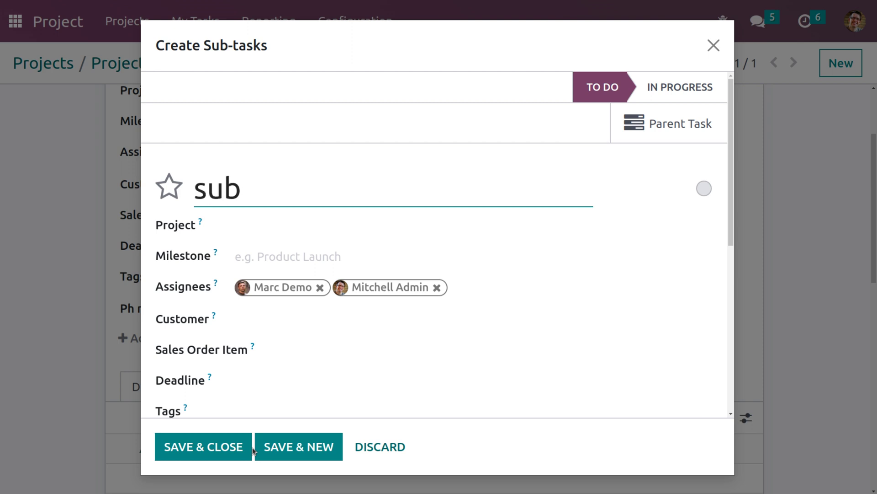
key(BackSpace)
key(BackSpace)
key(BackSpace)
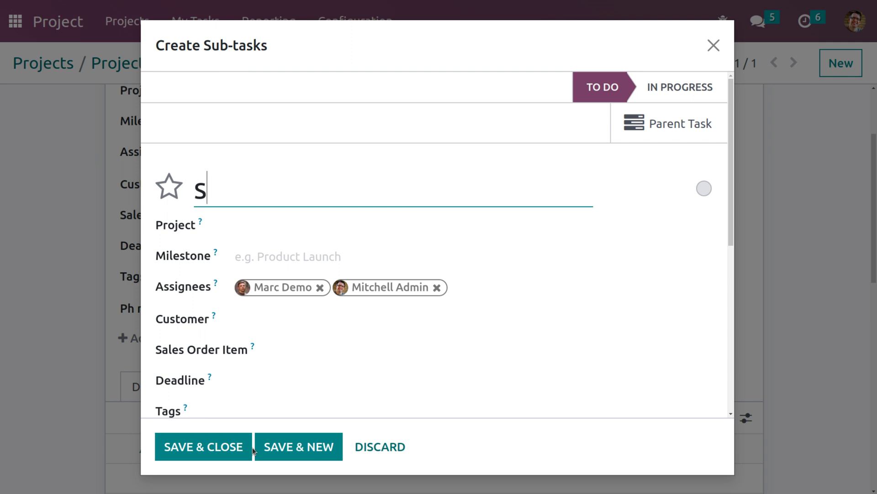
text(Su)
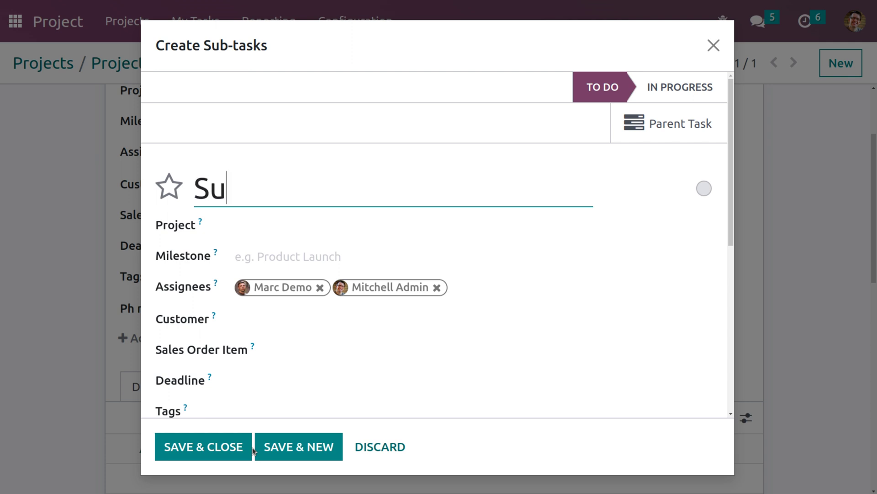
text(b tas)
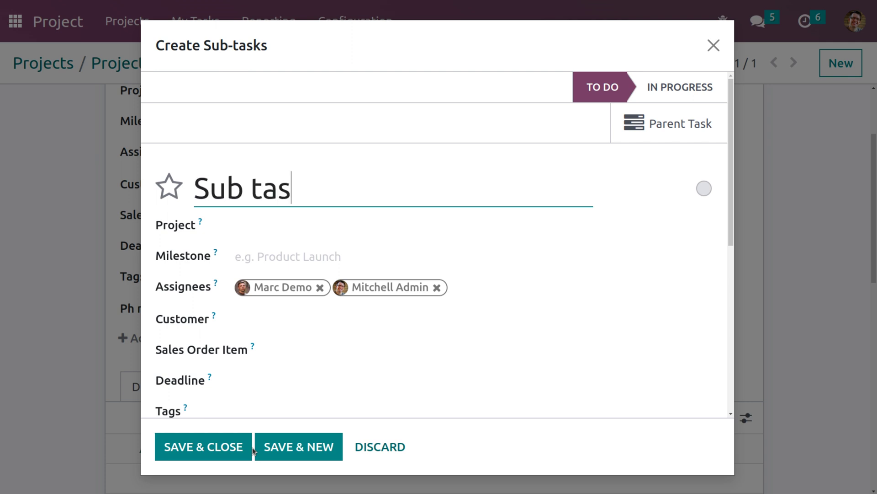
text(k 1)
click(283, 226)
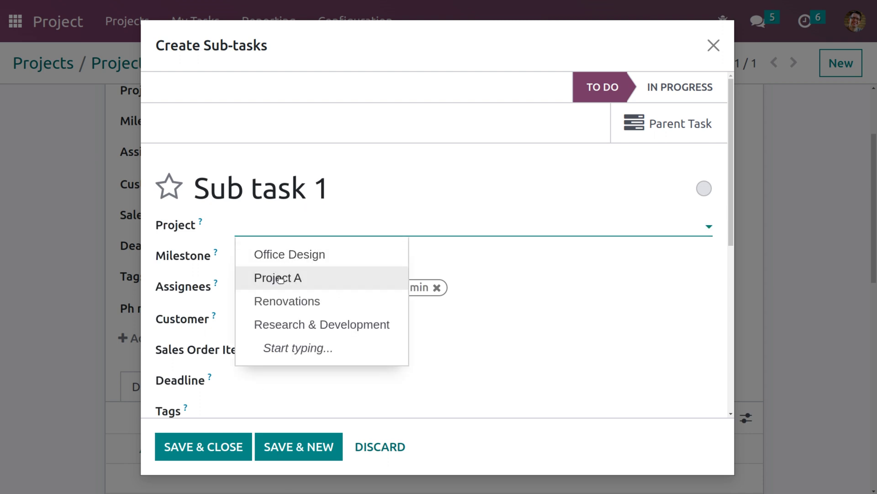
click(280, 278)
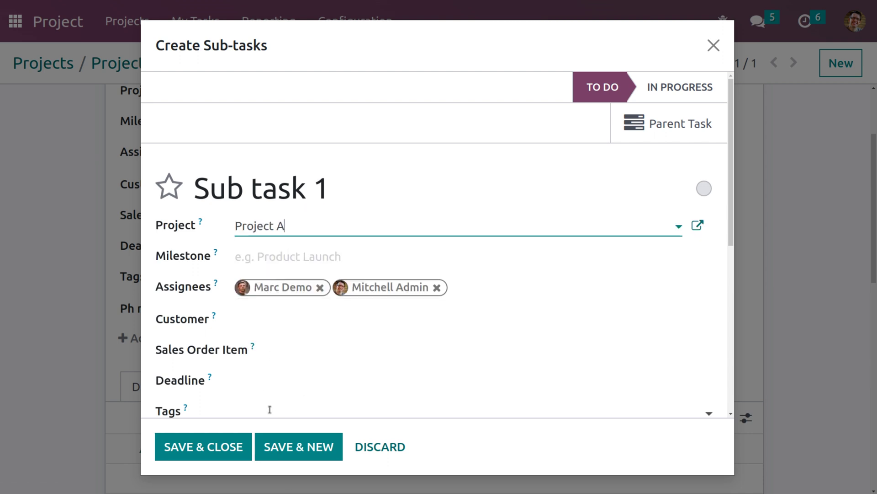
click(286, 443)
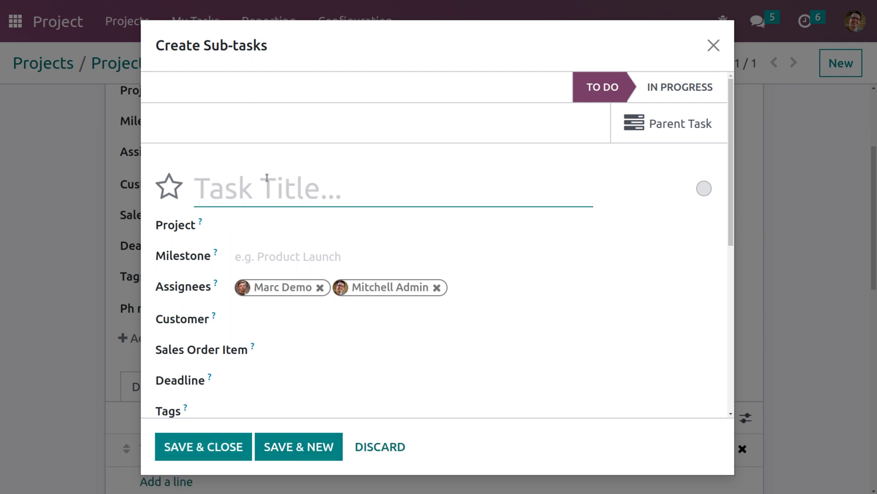
Title the second sub-task "Sub task 2", assign it to Project A, and save and close it.
text(t)
key(BackSpace)
text(Sub)
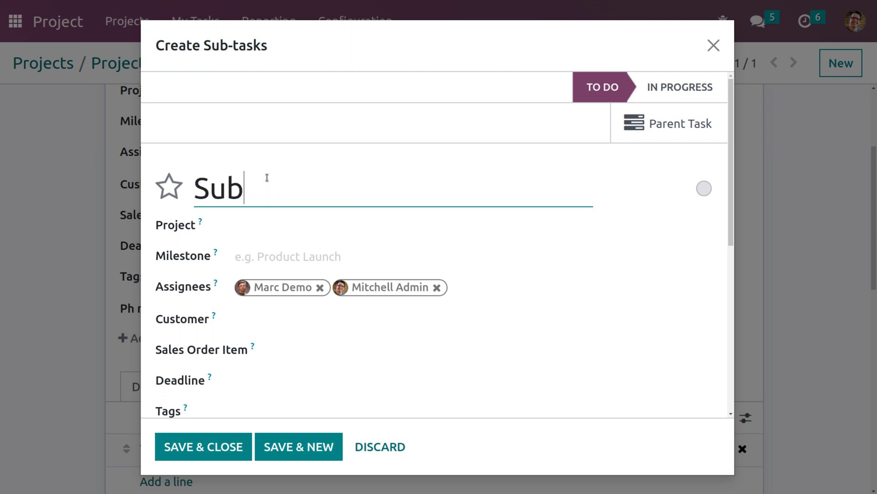
text( task 2)
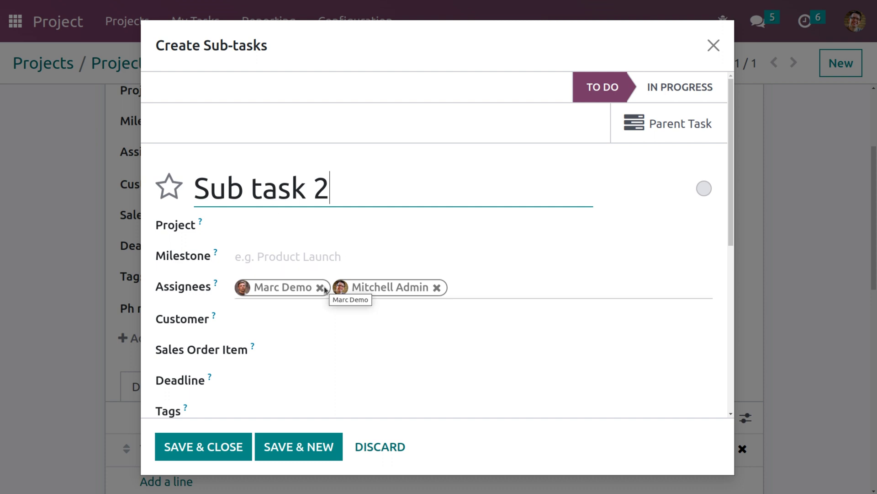
scroll(324, 289, down, 5)
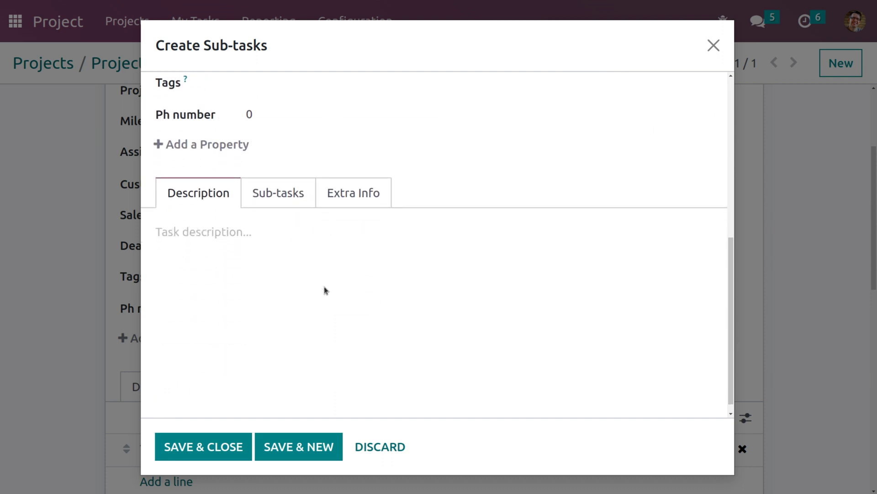
scroll(324, 288, up, 5)
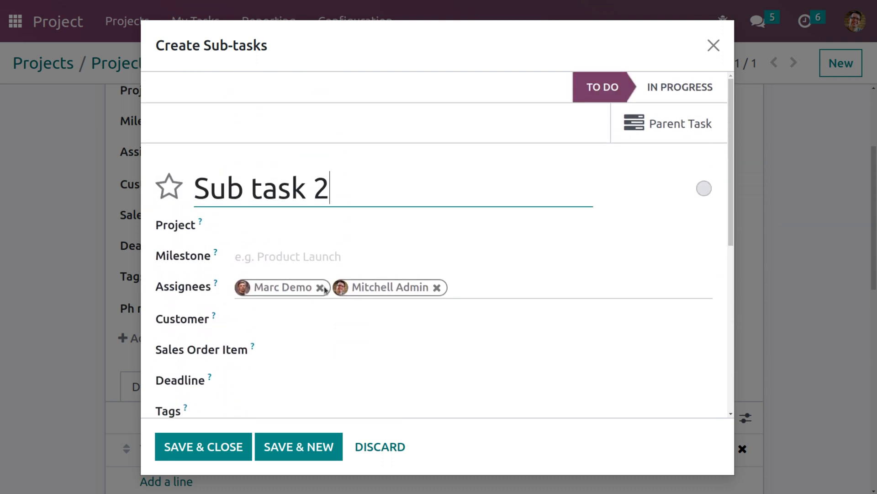
click(271, 225)
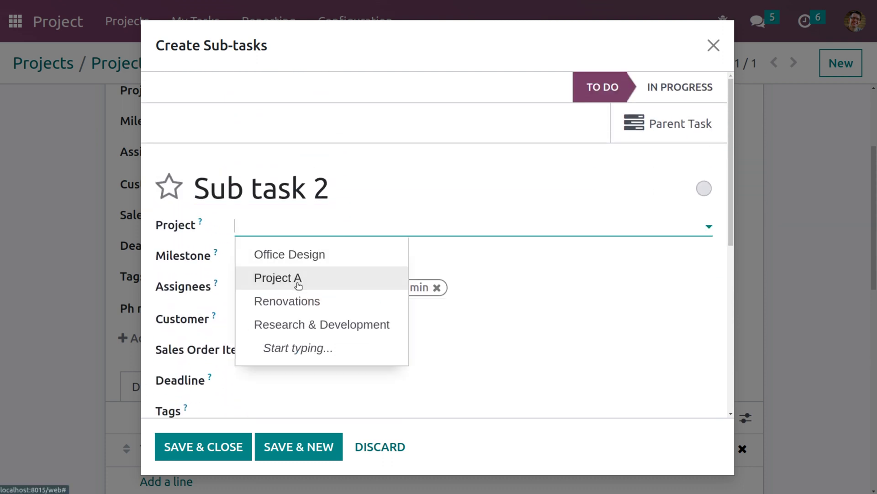
click(298, 280)
click(210, 448)
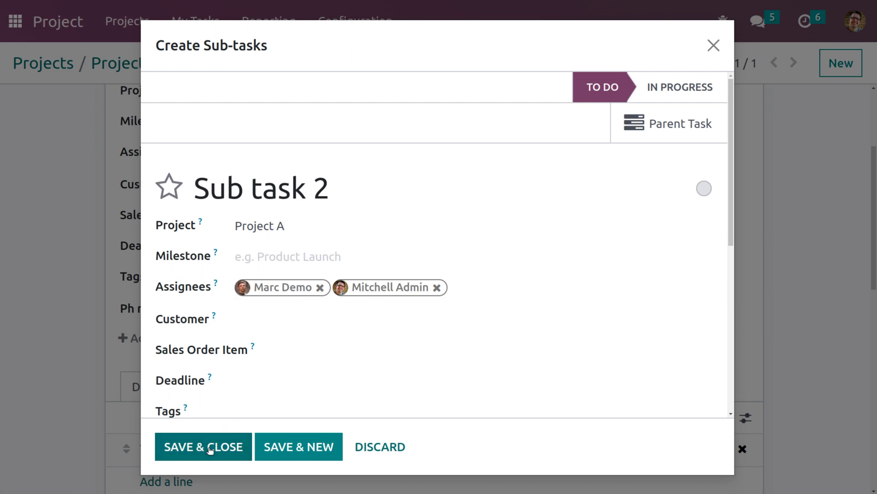
Check the sub-tasks listed in TASK 1 and return to Project A's task board.
scroll(328, 313, down, 5)
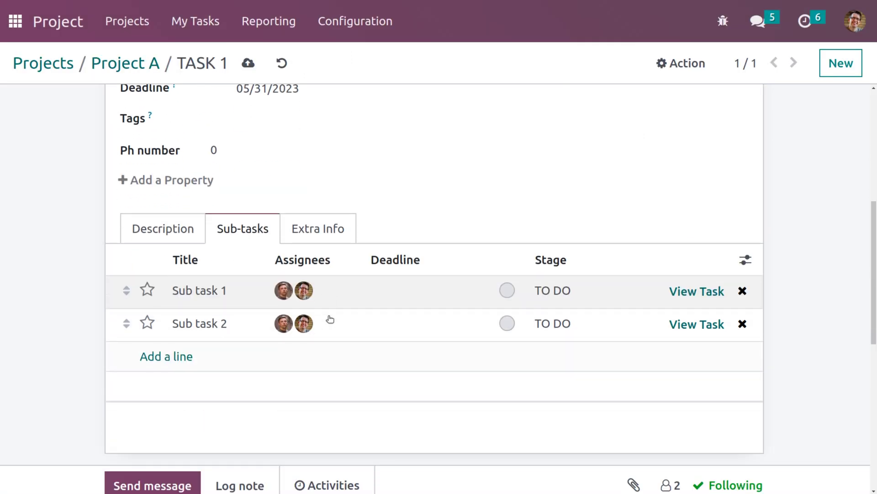
scroll(330, 318, up, 5)
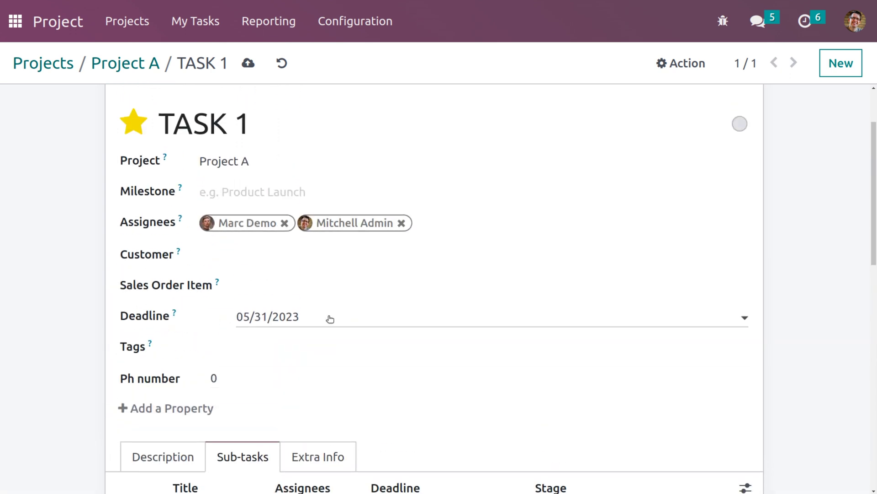
click(133, 67)
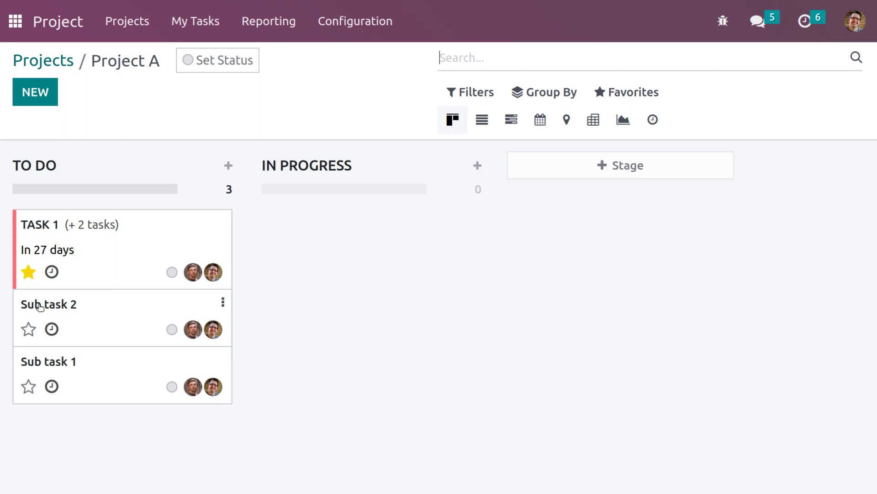
Reopen TASK 1 from the board and view the full task form of Sub task 2.
click(116, 249)
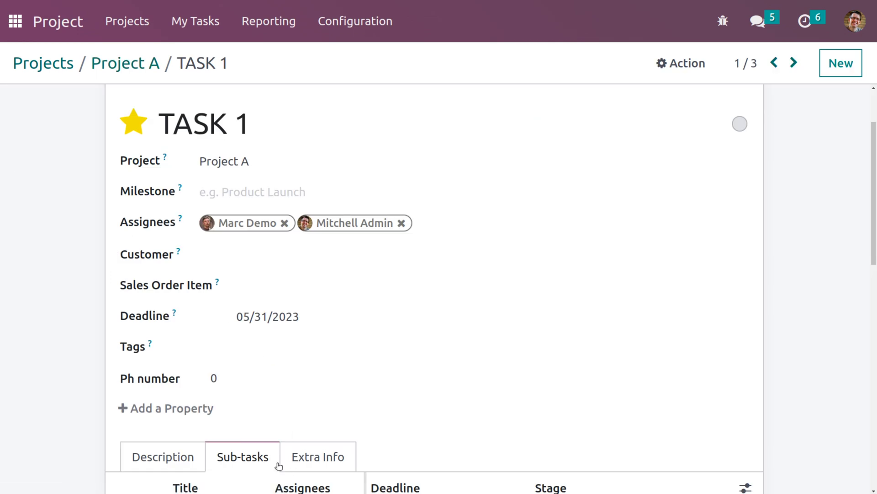
scroll(280, 442, down, 4)
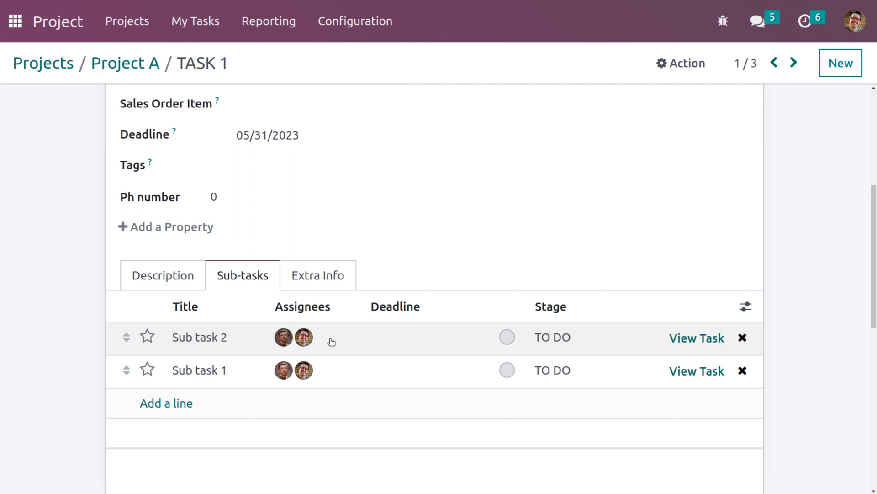
click(695, 338)
scroll(292, 406, down, 4)
scroll(293, 406, down, 2)
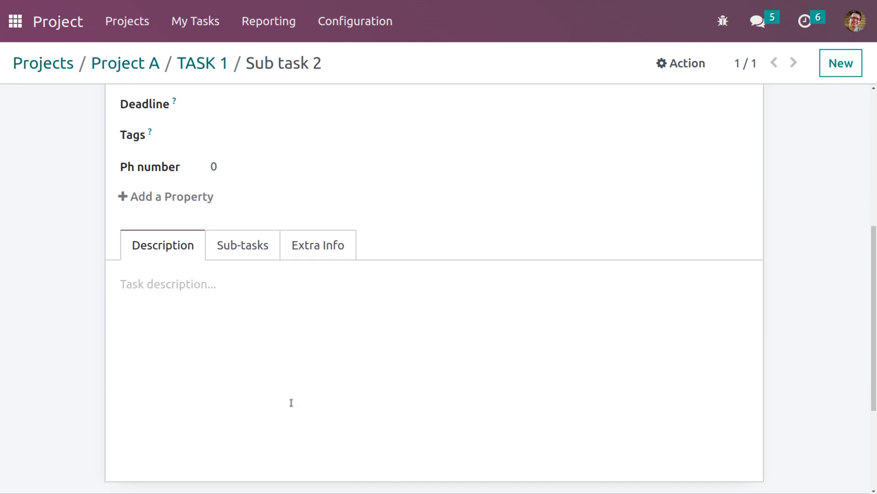
Start a new sub-task under Sub task 2 and title it "Sub task1 -A".
click(240, 247)
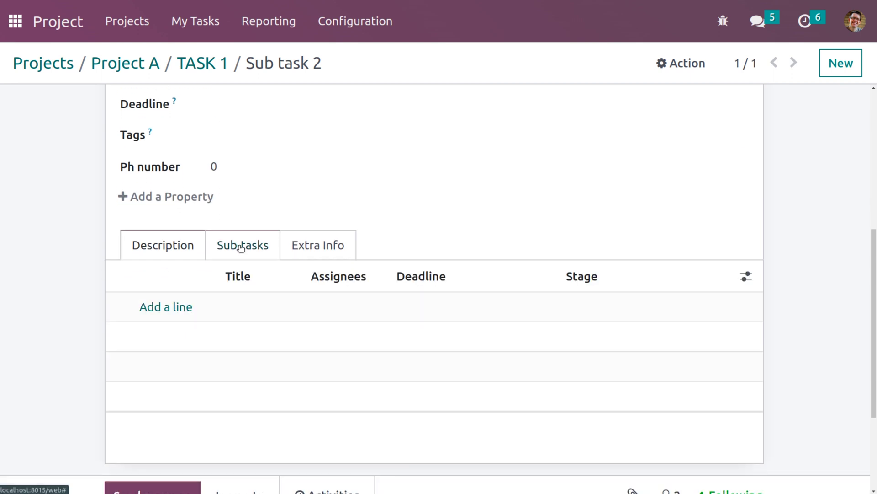
click(156, 309)
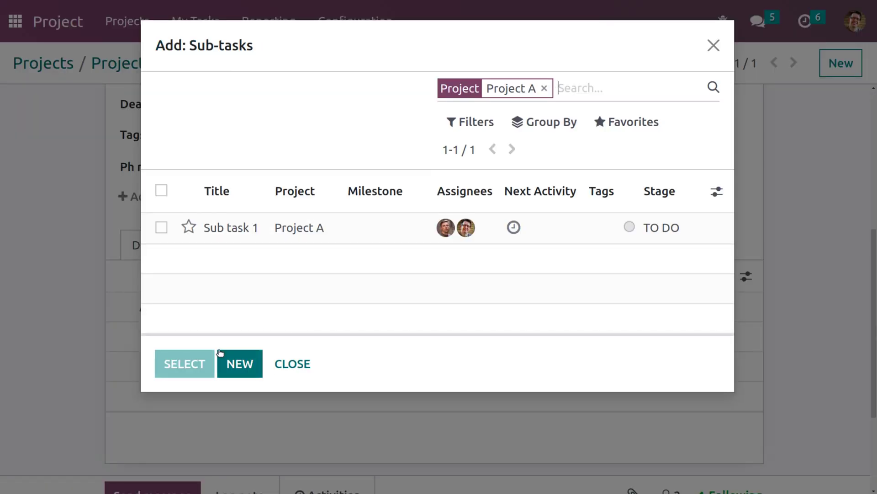
click(240, 362)
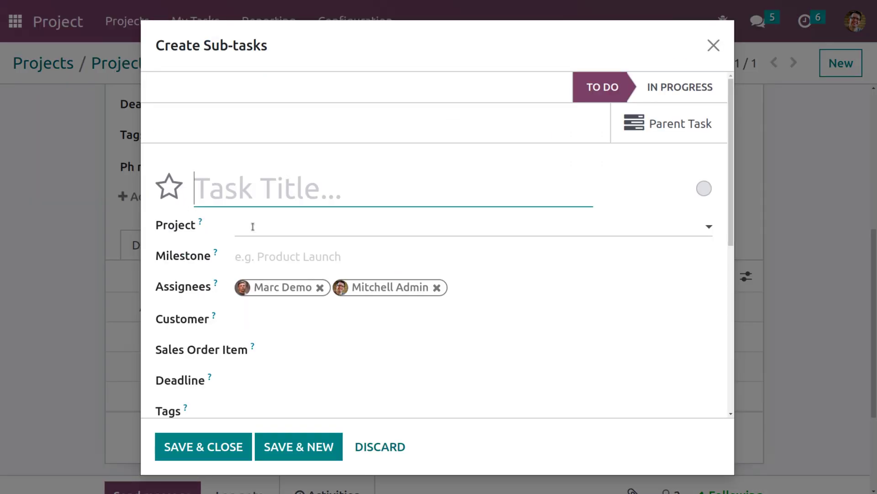
text(sub t)
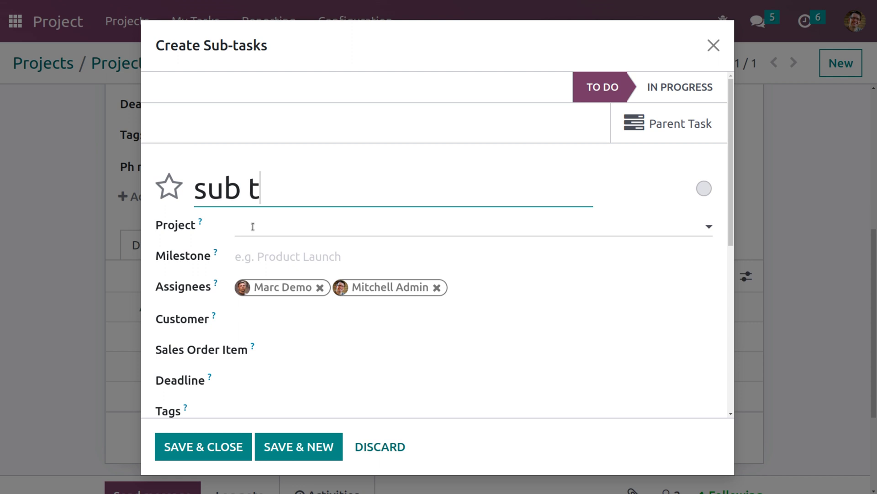
text(ask )
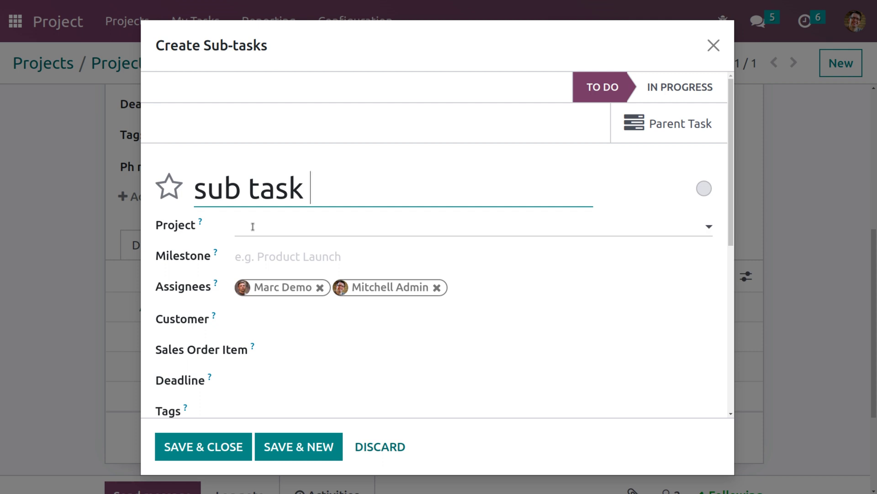
text(-A)
click(204, 185)
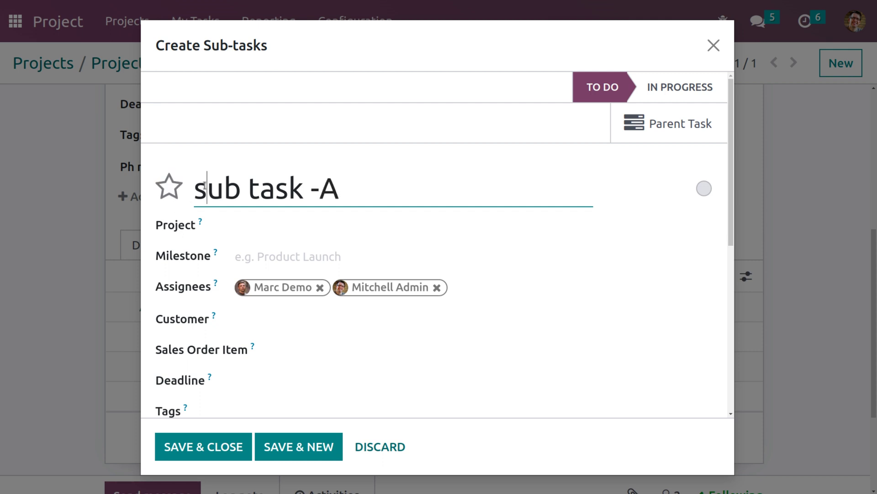
key(BackSpace)
text(s)
key(BackSpace)
text(S)
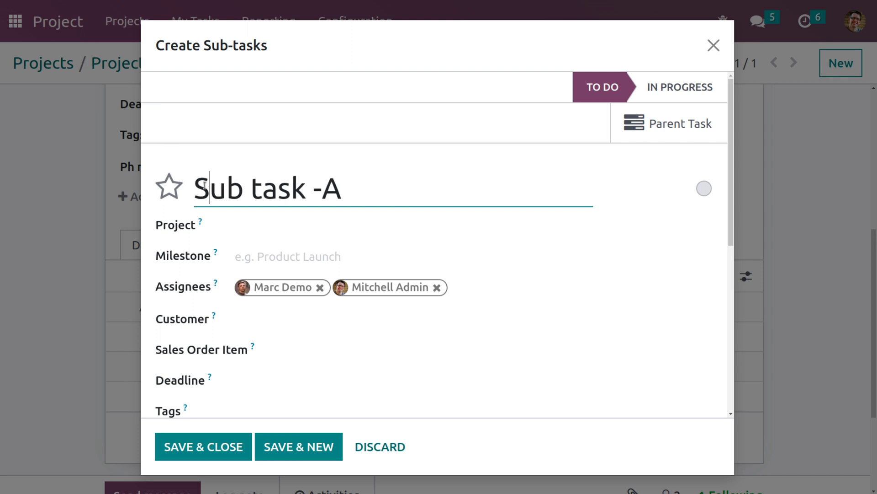
click(305, 183)
text(1)
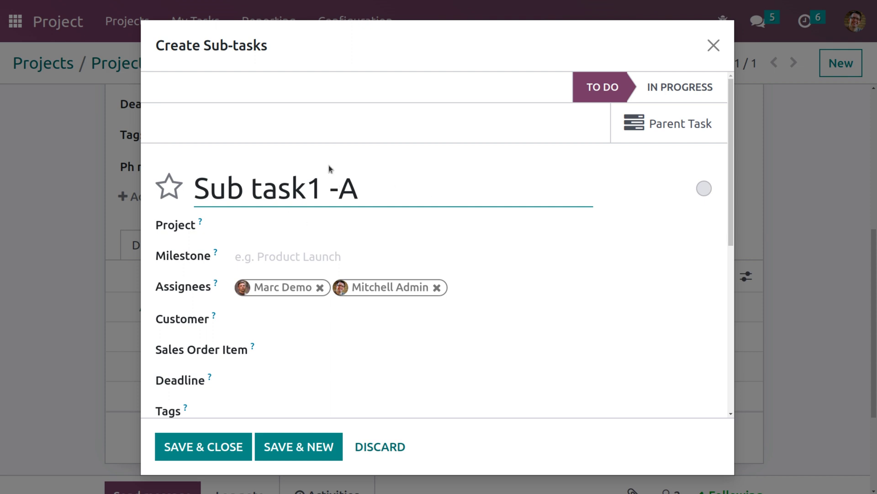
Assign the new sub-task to Project A, save and close it, and return to Project A's task board.
click(262, 223)
click(279, 280)
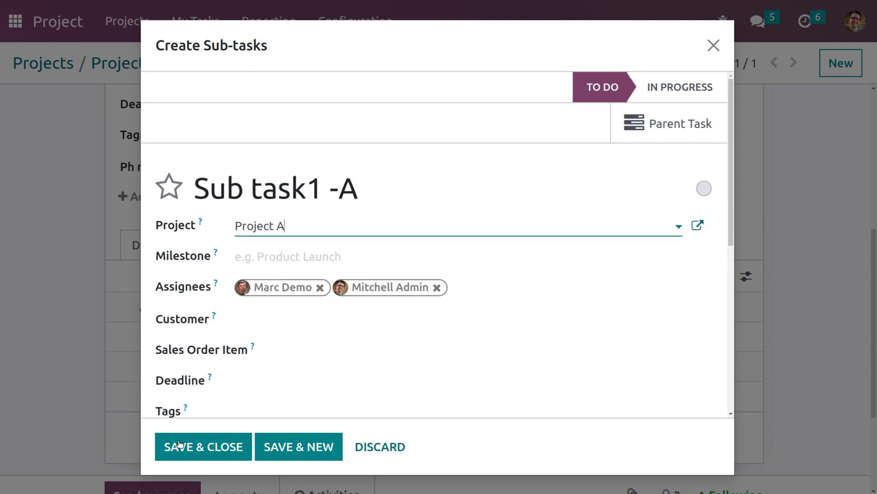
click(210, 450)
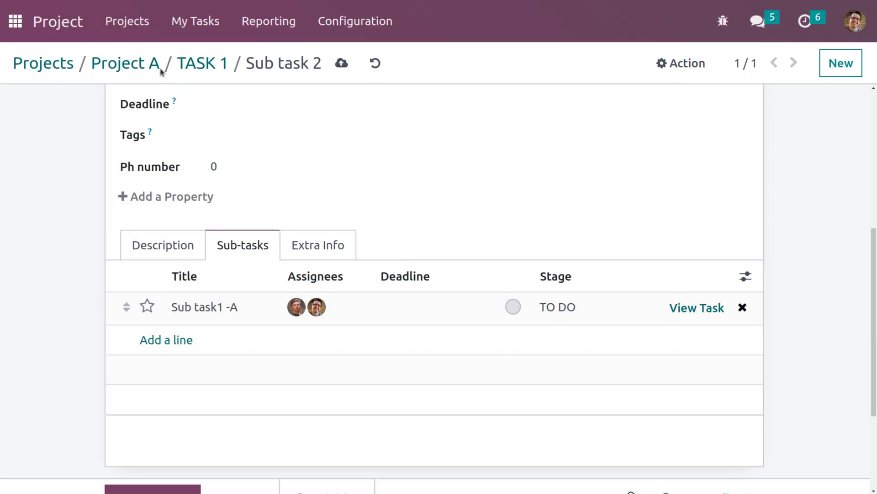
click(153, 70)
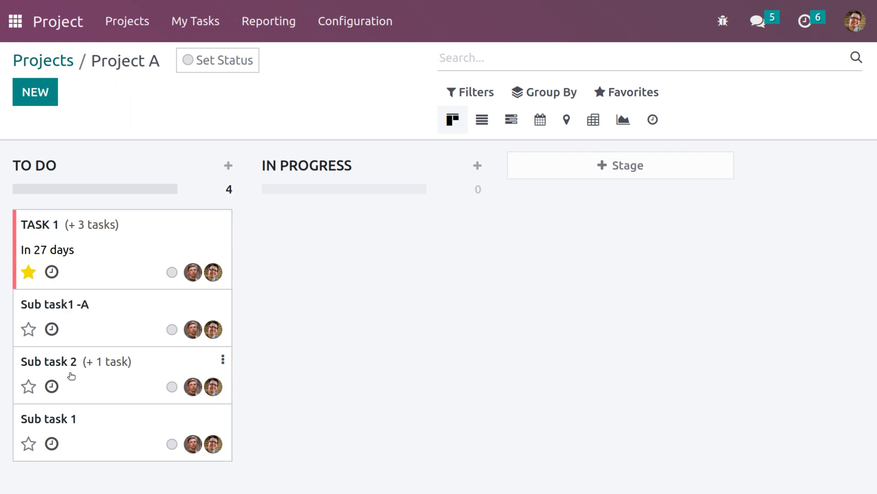
Go back to the projects overview and create a new project named "Website".
key(F11)
click(61, 63)
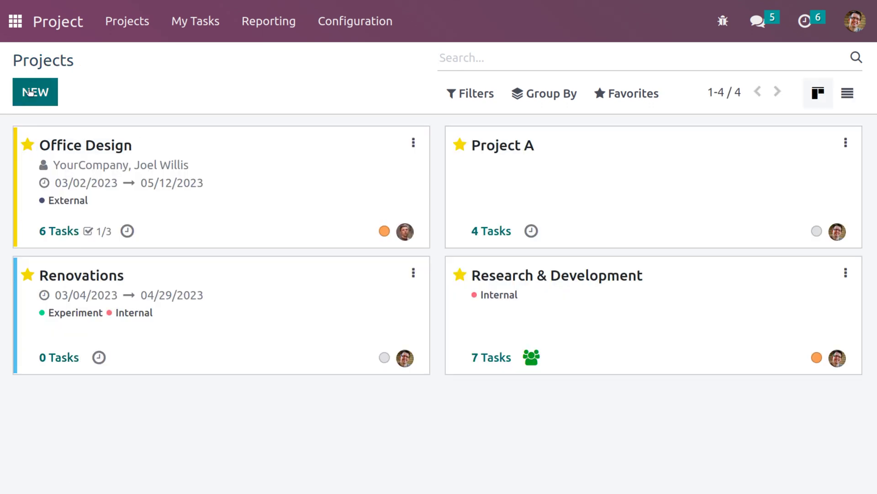
click(31, 92)
text(WE)
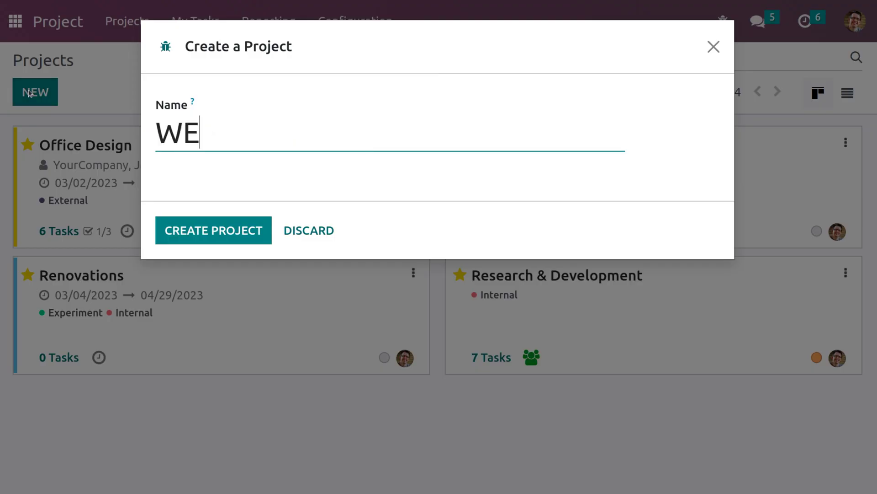
key(BackSpace)
text(ebsite)
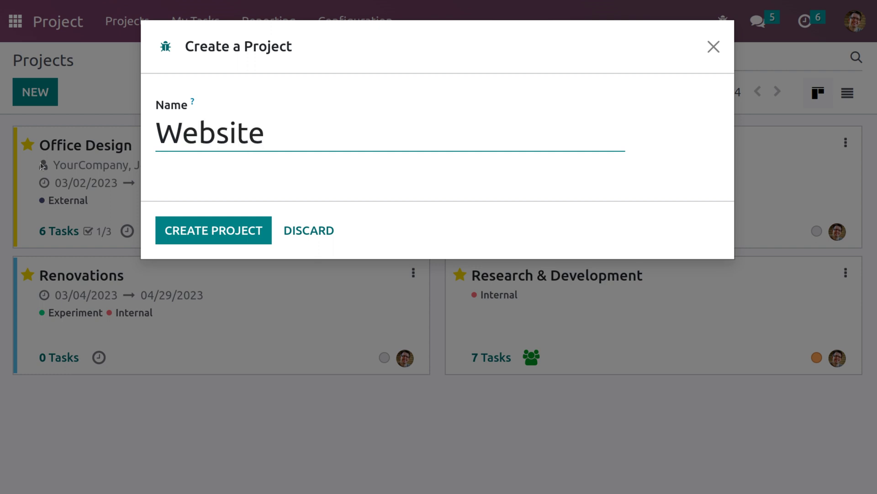
click(187, 232)
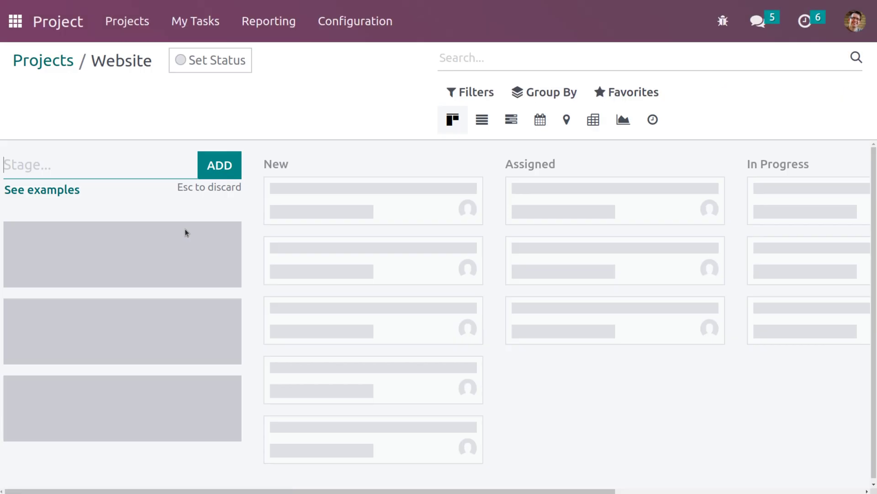
Return to the projects overview and create another project named "Mobile application".
click(68, 68)
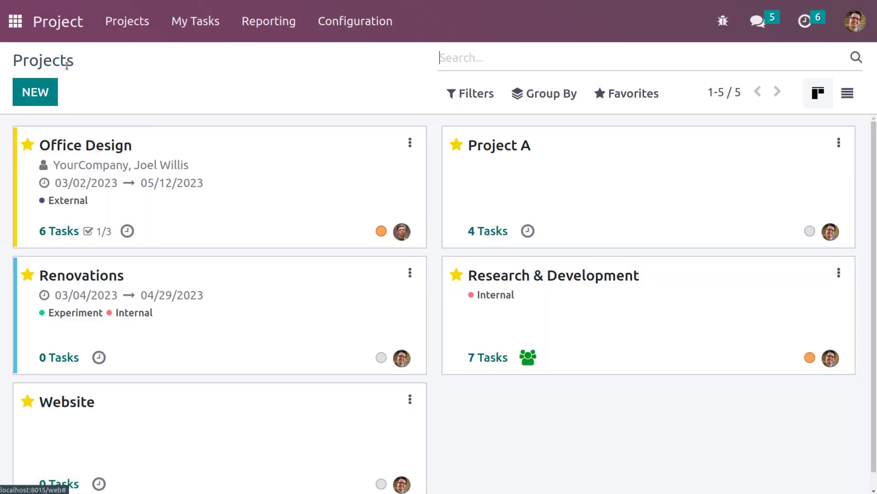
scroll(158, 214, down, 1)
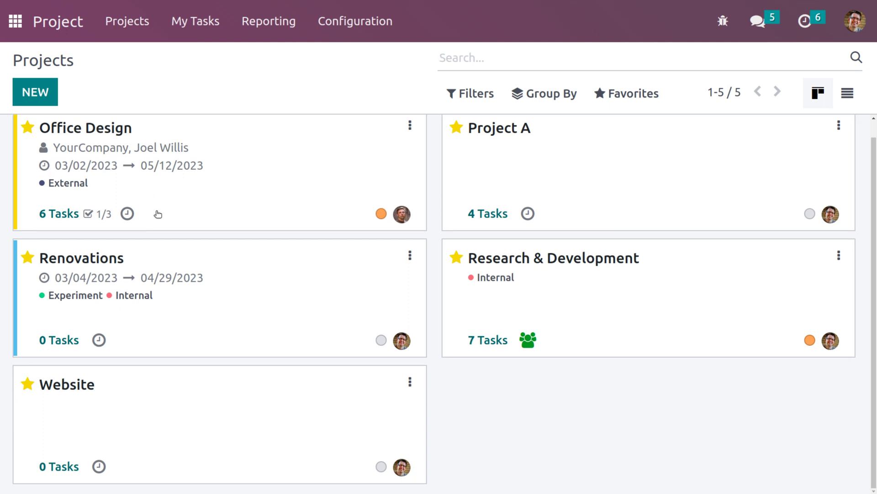
click(41, 93)
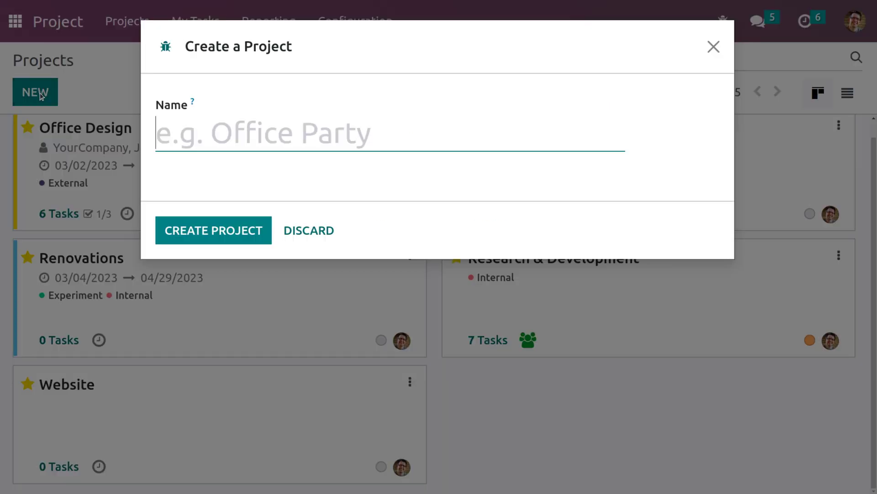
text(Mo)
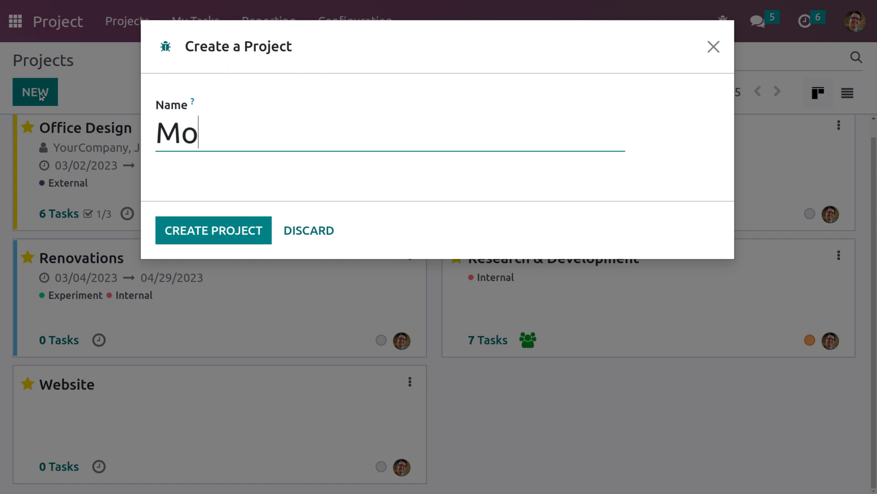
text(bile app)
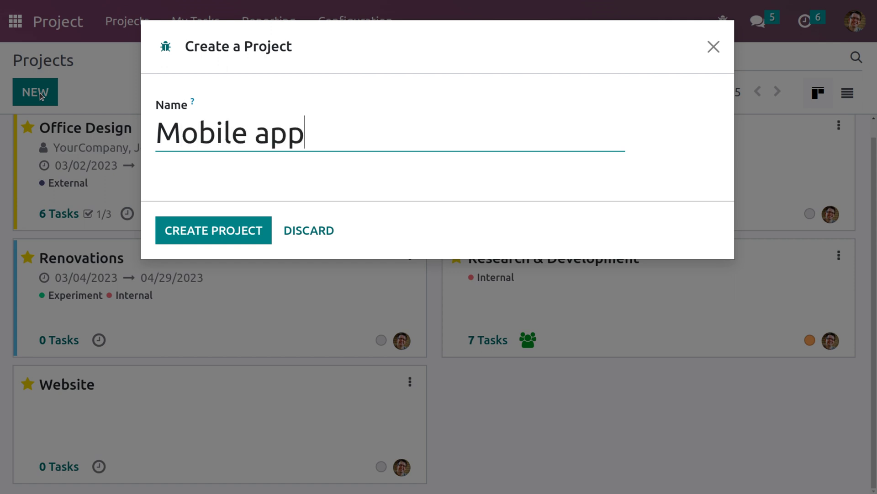
text(lication)
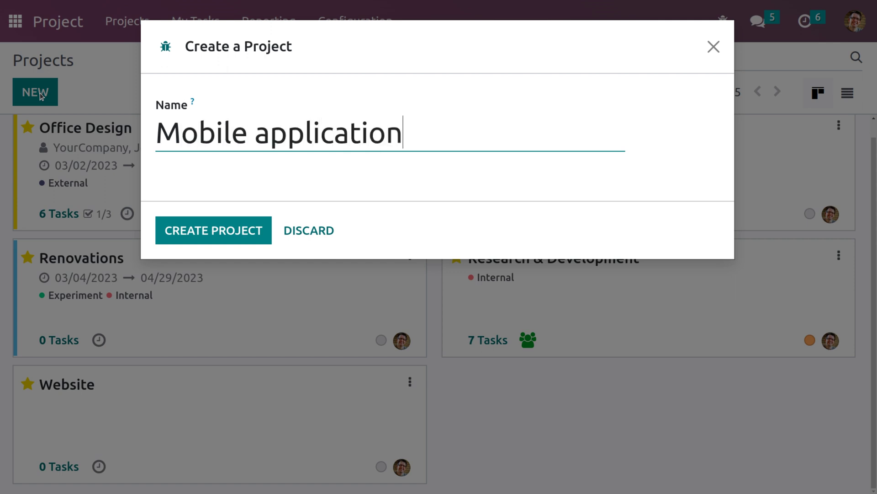
click(180, 228)
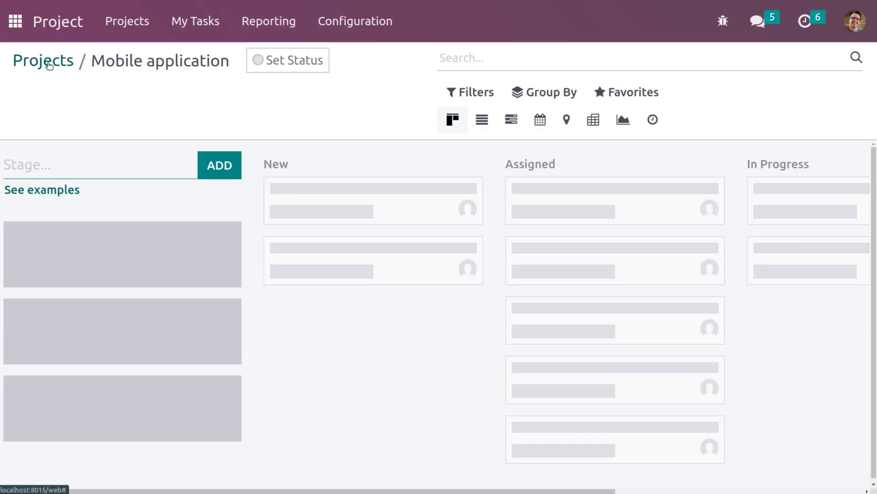
Open the Website project from the projects overview and add a first stage named "TO DO".
click(48, 62)
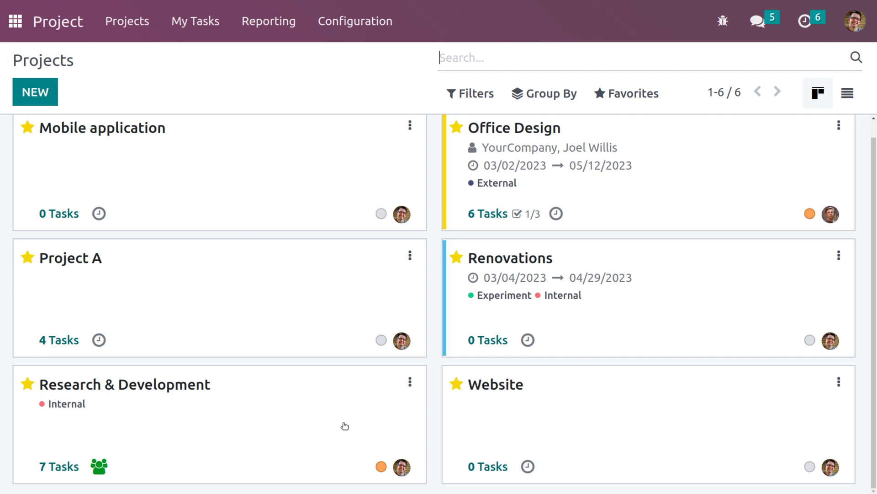
click(484, 388)
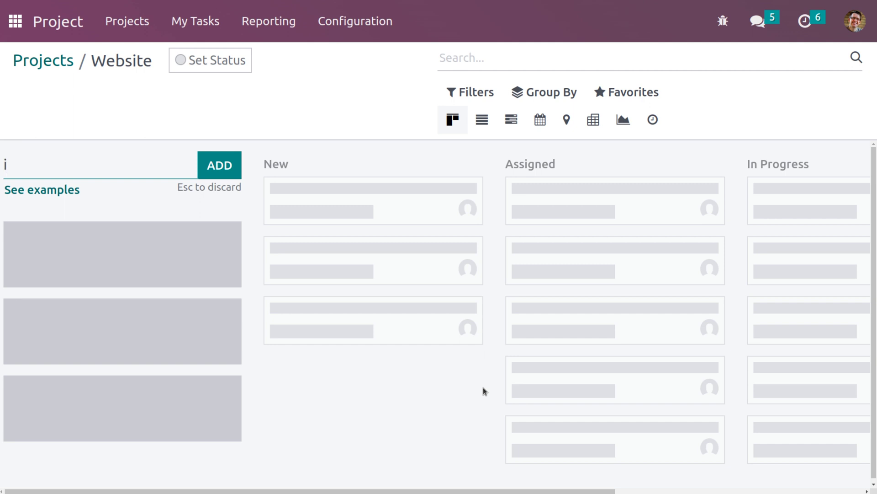
text(To do)
key(BackSpace)
key(BackSpace)
key(BackSpace)
text(DO)
click(483, 388)
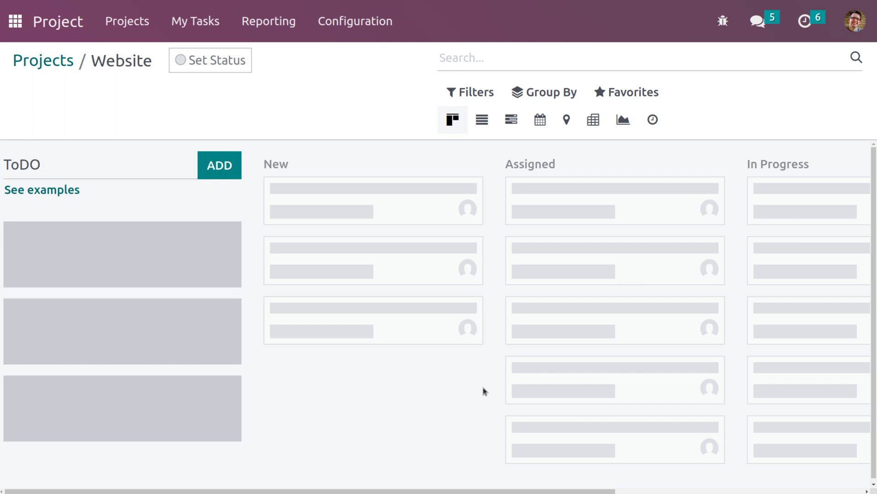
click(19, 165)
key(BackSpace)
text(O)
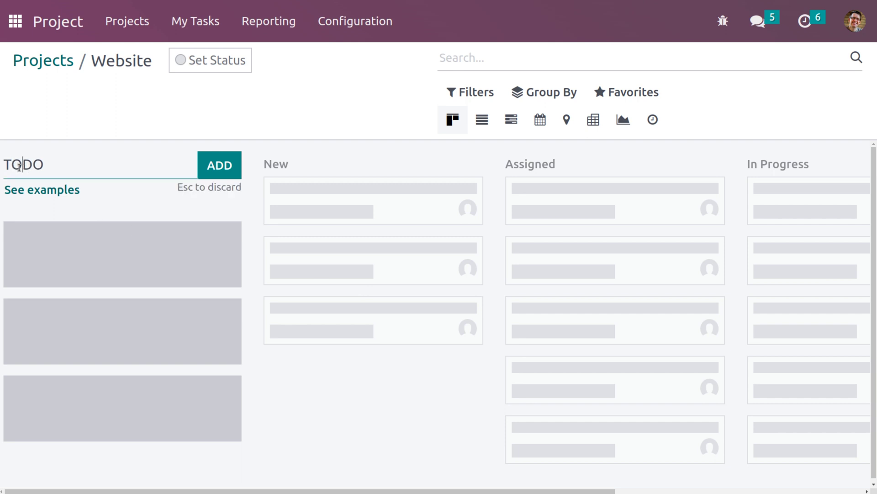
click(219, 176)
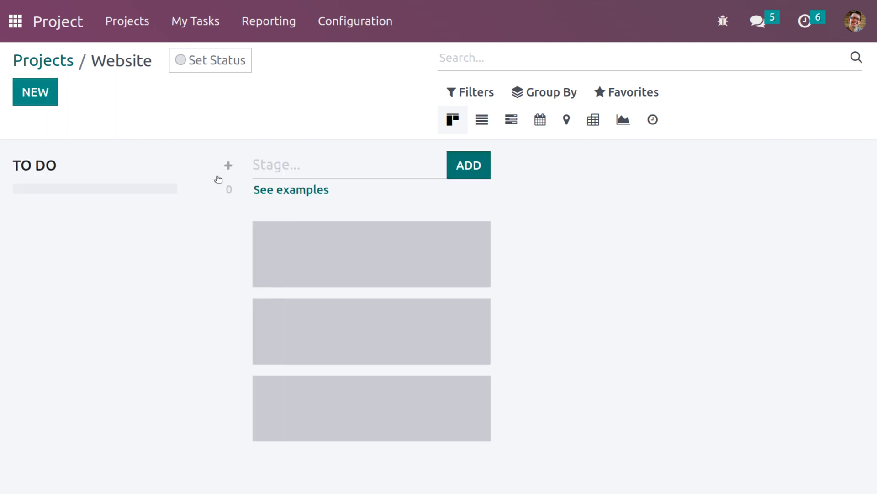
click(139, 216)
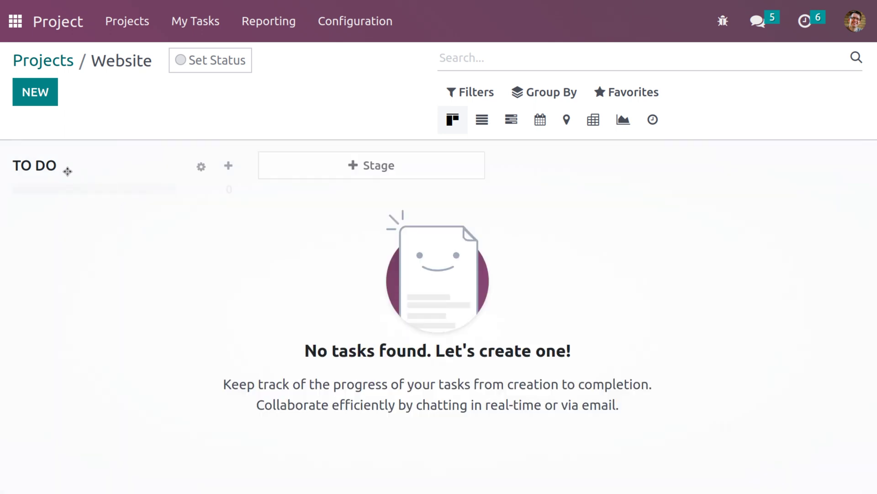
Start a new task in the Website project's TO DO stage and title it "Image".
click(228, 168)
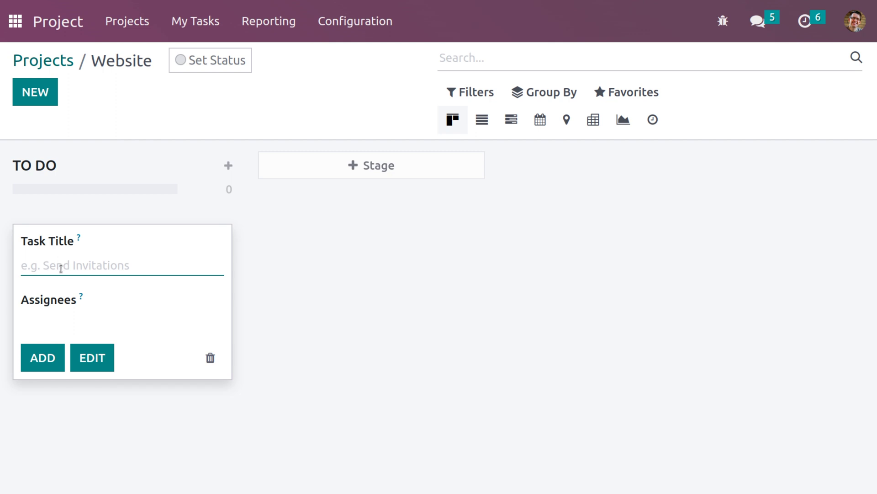
text(IMAGE)
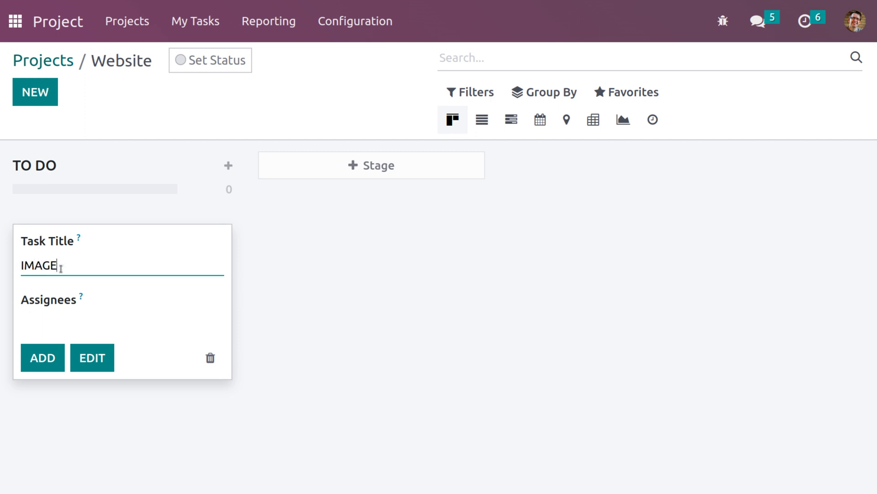
mouse_move(82, 296)
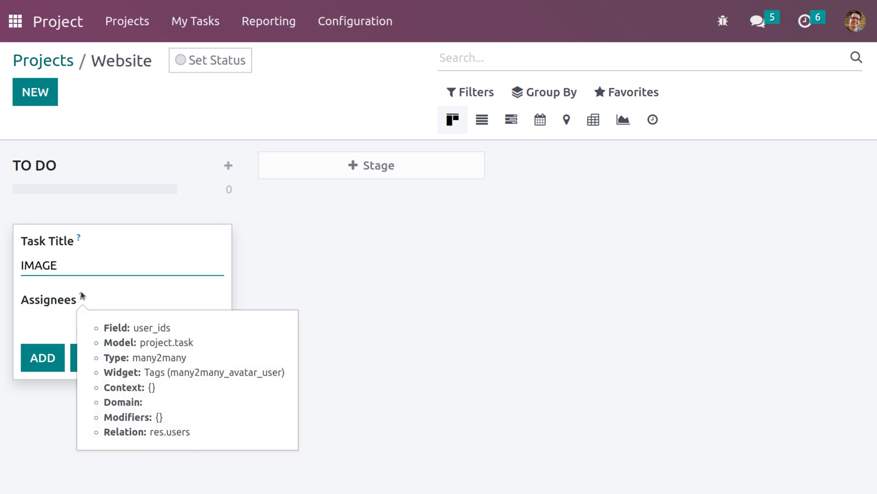
key(BackSpace)
key(BackSpace)
key(BackSpace)
key(BackSpace)
text(mage)
Assign the Image task to both the demo user and the administrator, and open its full task form.
click(40, 317)
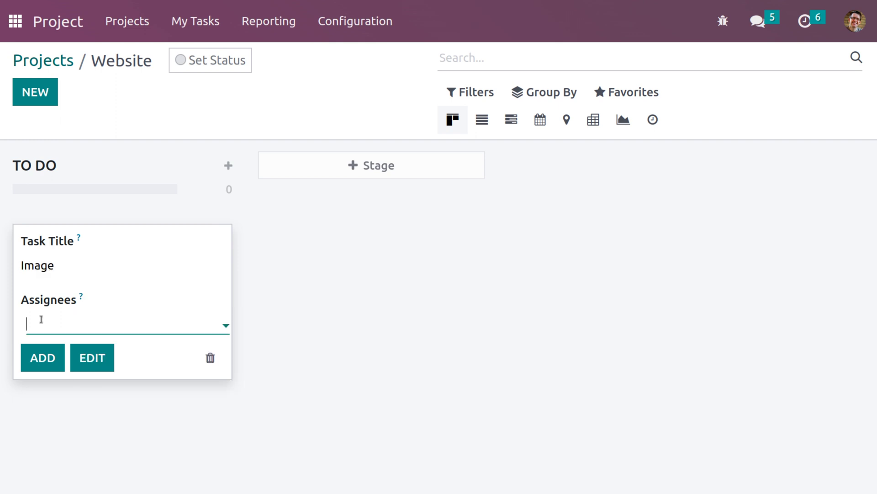
click(94, 349)
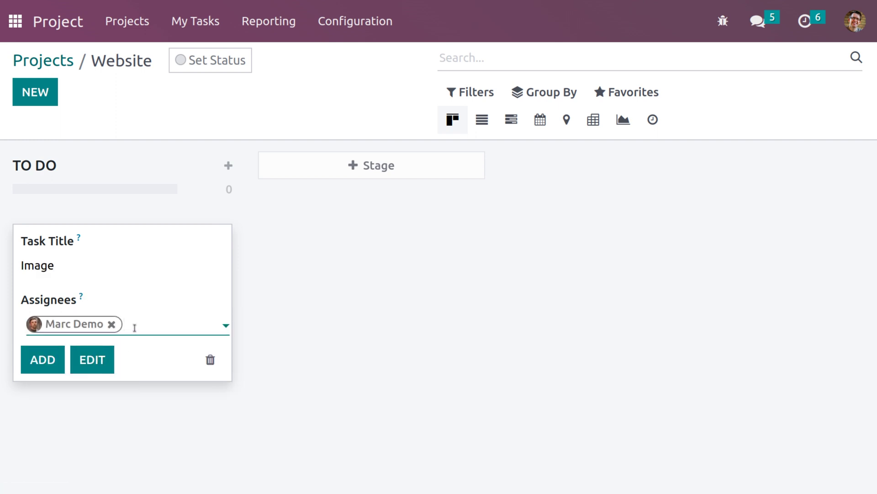
click(134, 330)
click(155, 349)
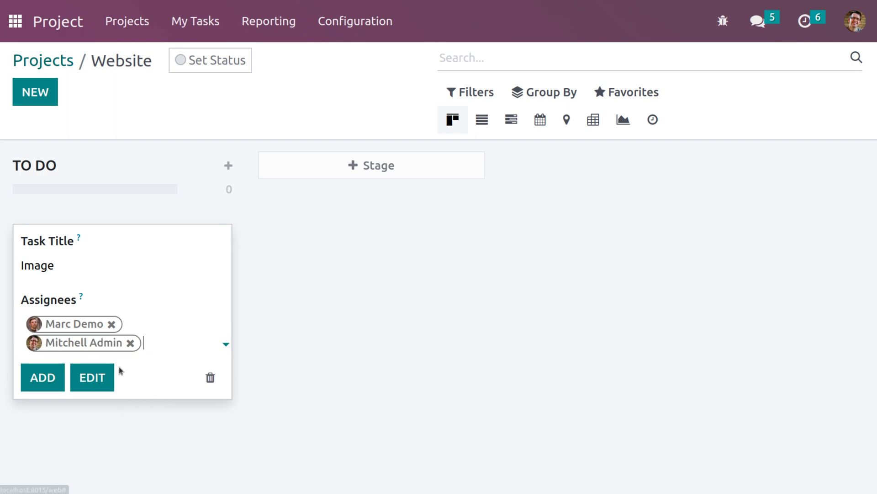
click(101, 380)
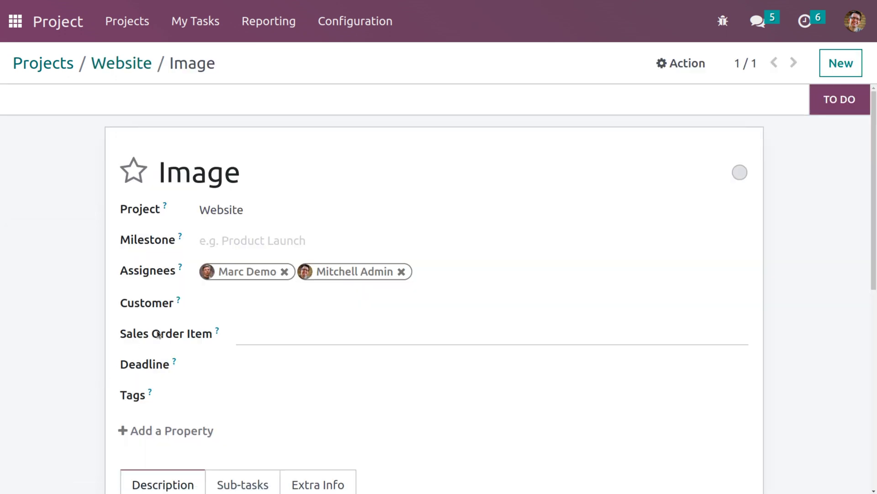
Create a new sub-task under the Image task, title it "logo" and set its project to Website.
scroll(245, 368, down, 5)
scroll(249, 371, up, 5)
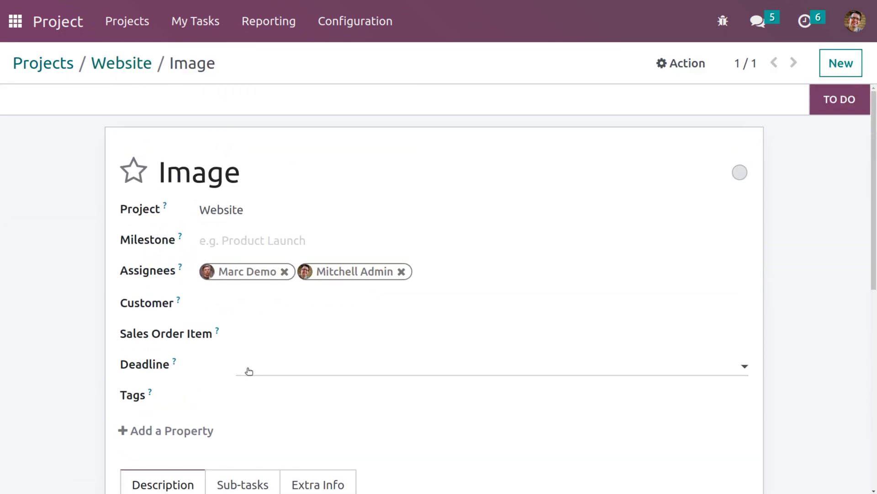
scroll(249, 371, down, 1)
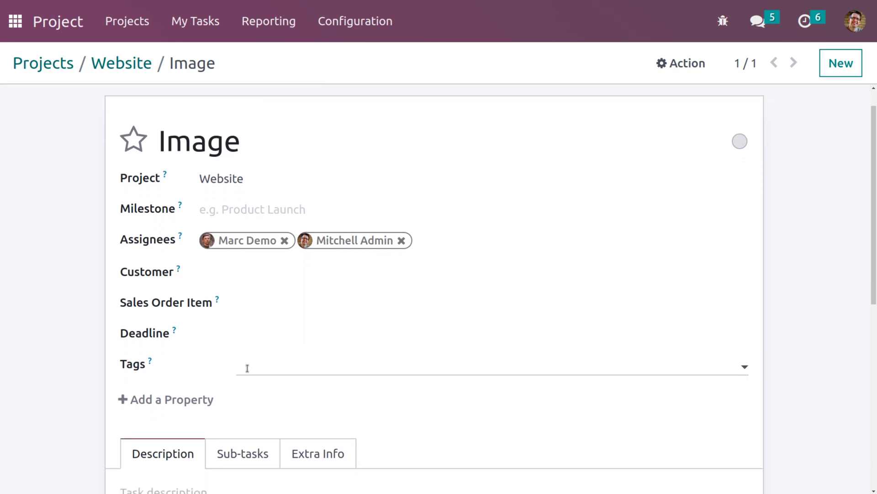
click(249, 453)
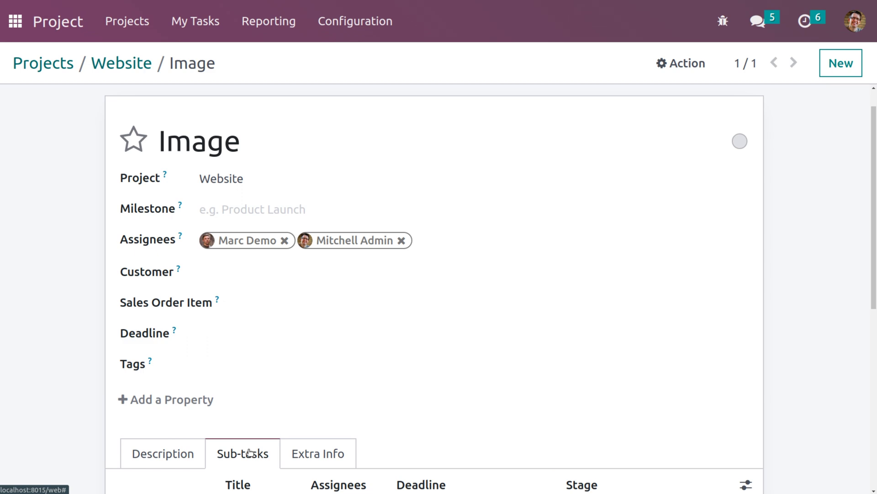
scroll(249, 453, down, 2)
click(155, 427)
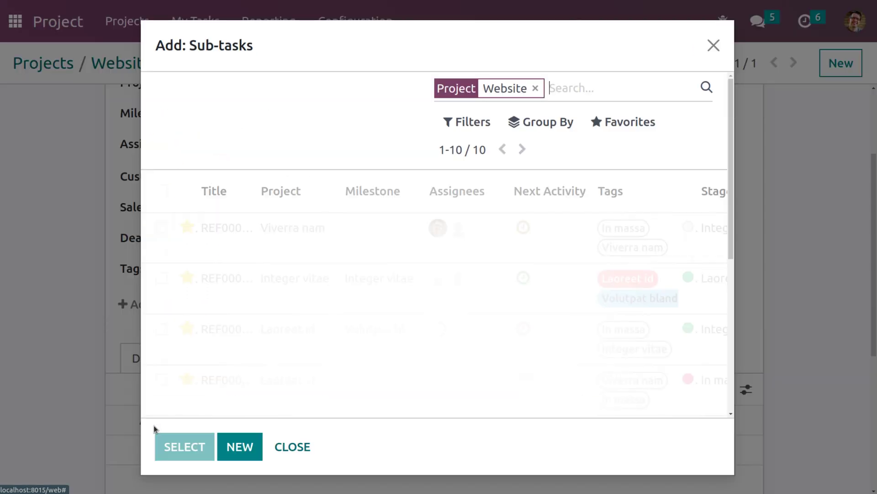
click(240, 447)
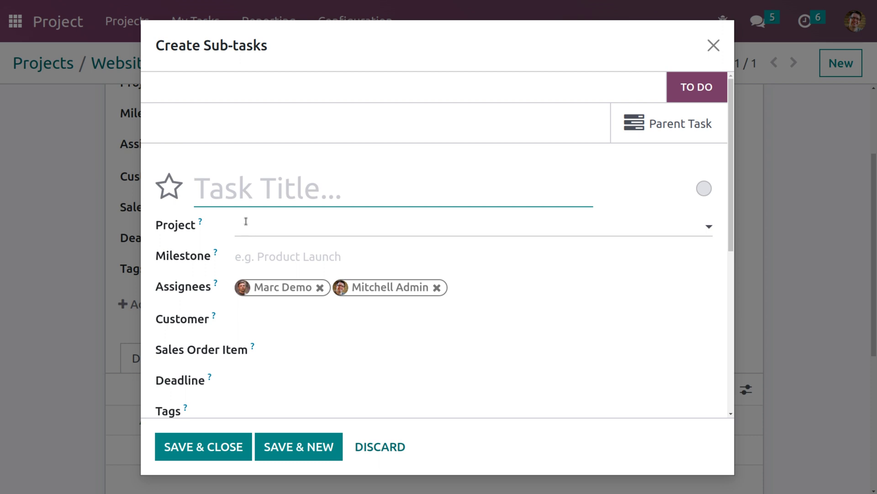
text(logo)
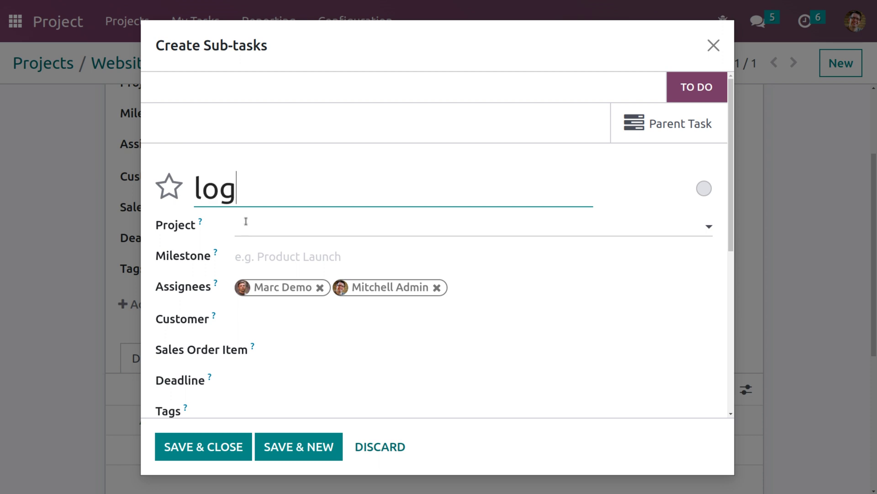
click(246, 221)
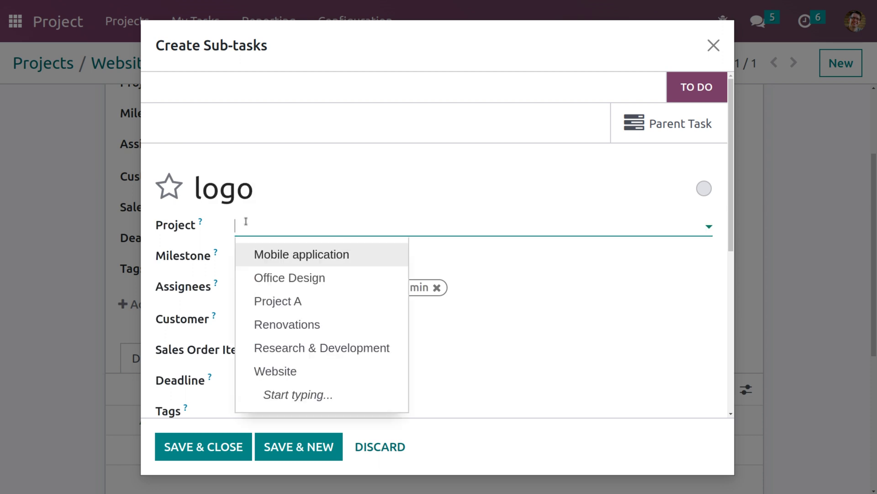
click(287, 371)
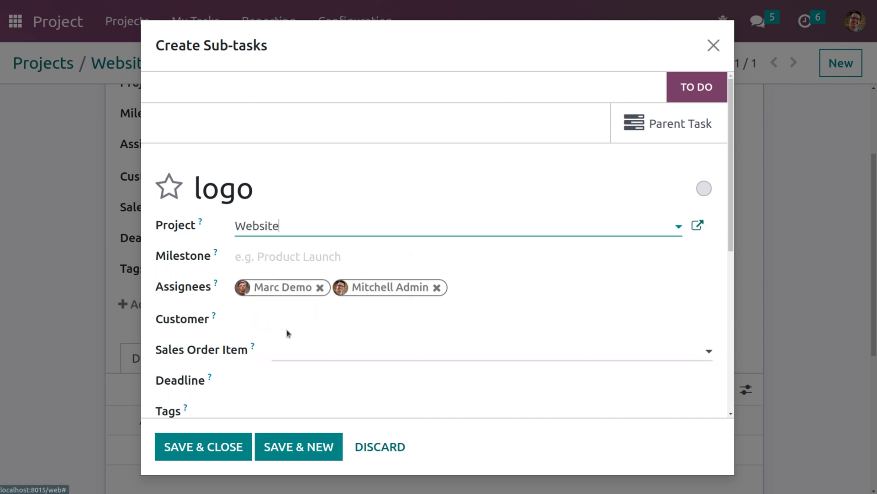
Set the logo sub-task's deadline to 05/20/2023 and save it, continuing with another new sub-task.
scroll(249, 395, down, 3)
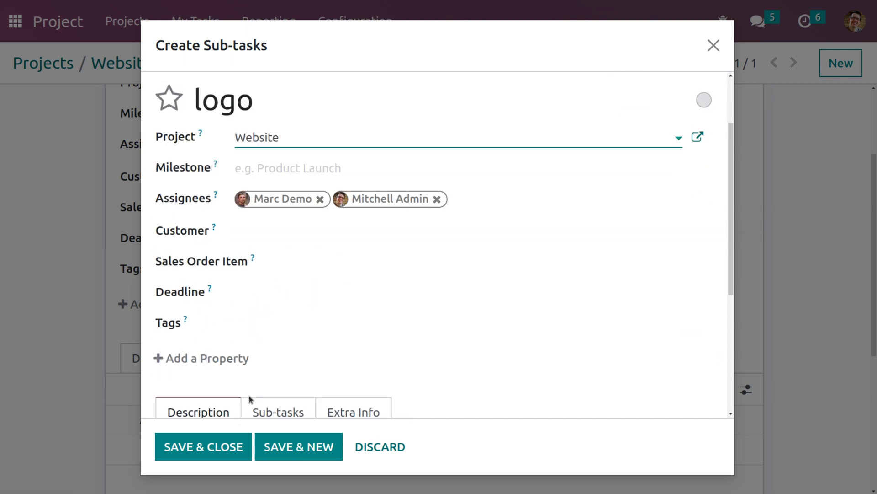
scroll(248, 399, up, 1)
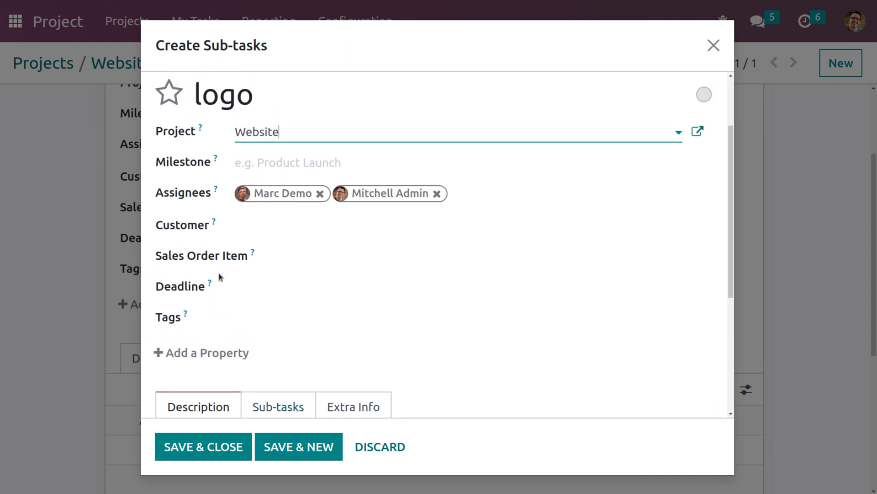
click(329, 290)
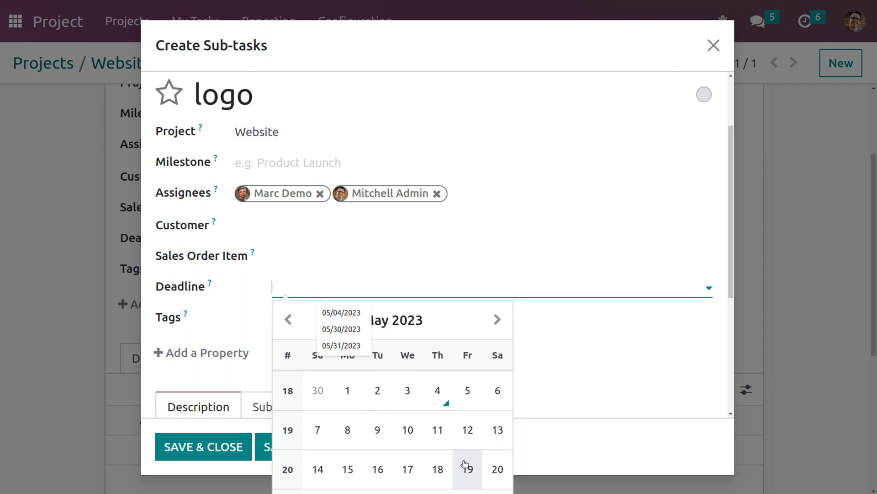
click(499, 470)
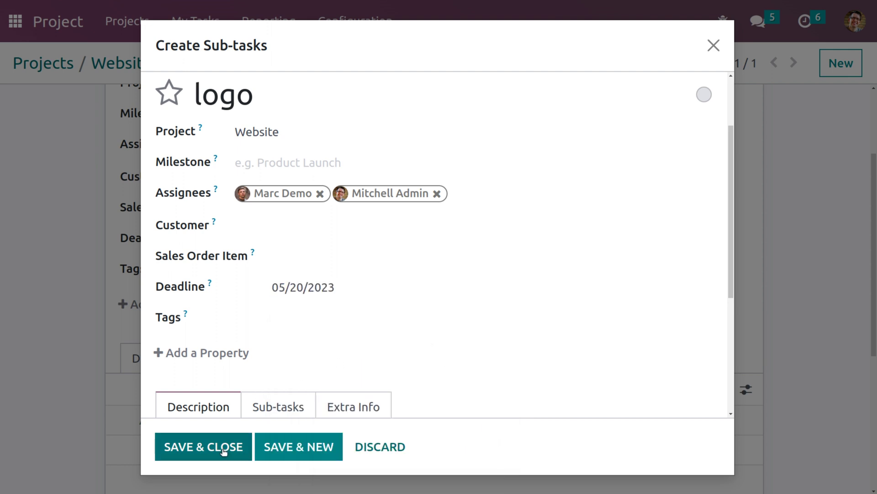
click(318, 447)
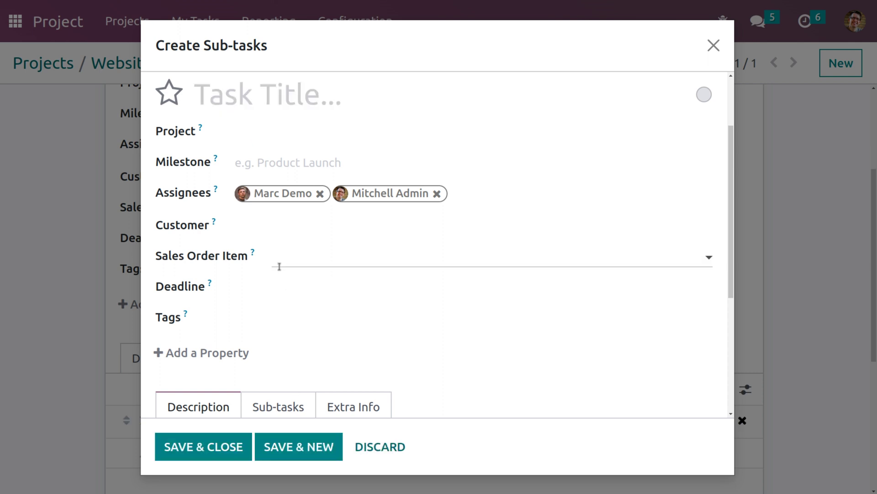
Title the new sub-task "Banner" and set its project to Website.
click(238, 103)
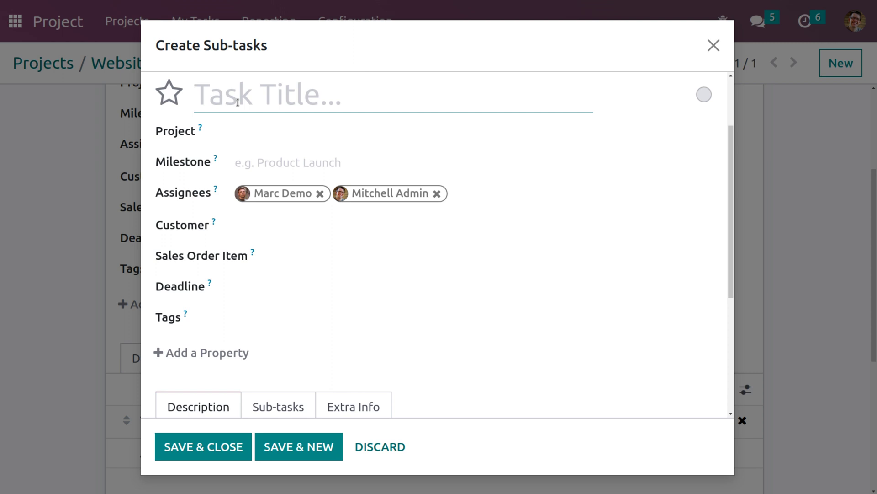
text(Banner)
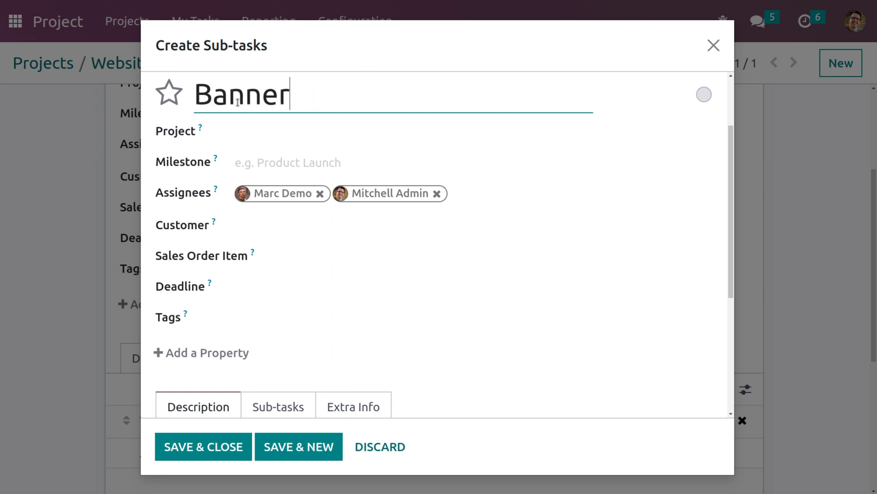
click(263, 134)
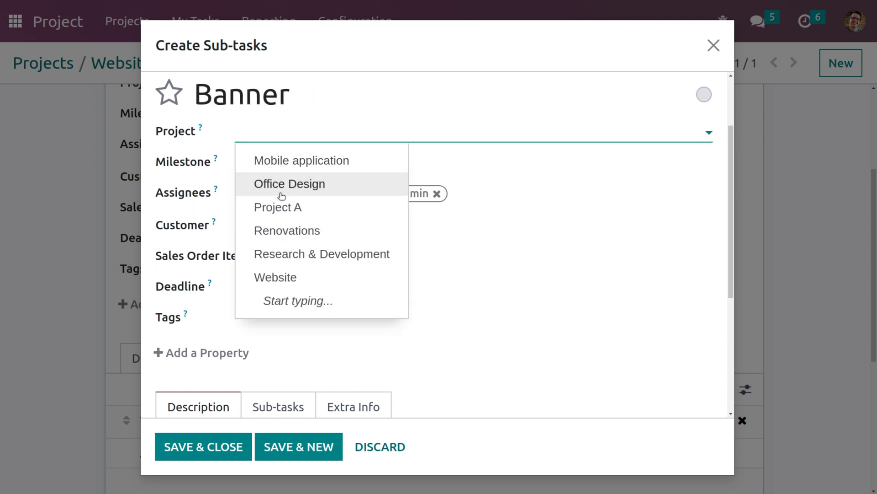
click(286, 274)
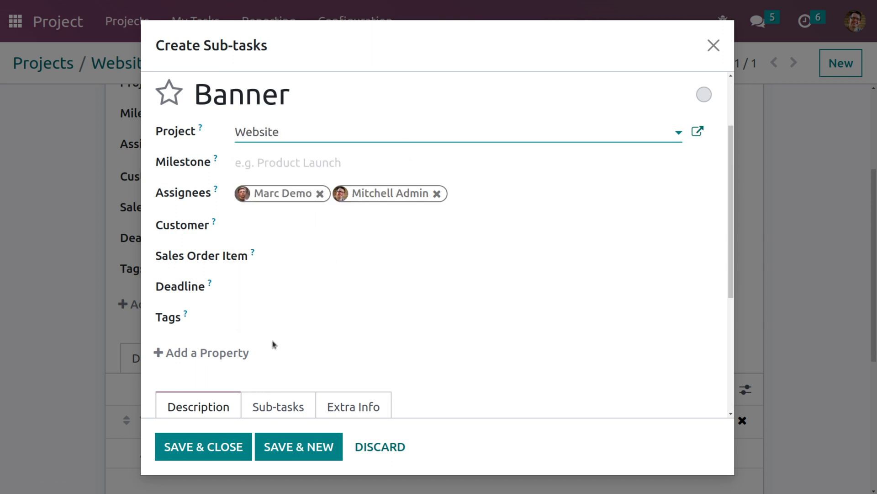
Set the Banner sub-task's deadline to 05/20/2023, save it and return to the Image task form.
scroll(273, 343, down, 5)
scroll(272, 340, up, 5)
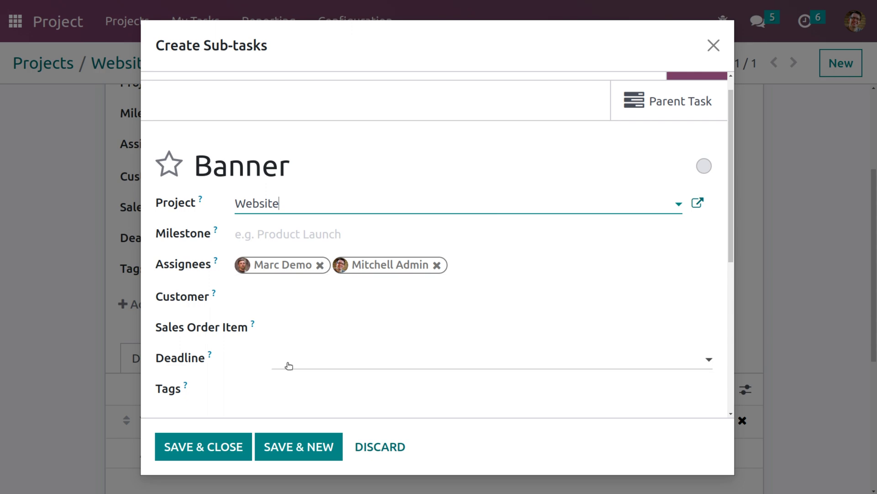
click(288, 365)
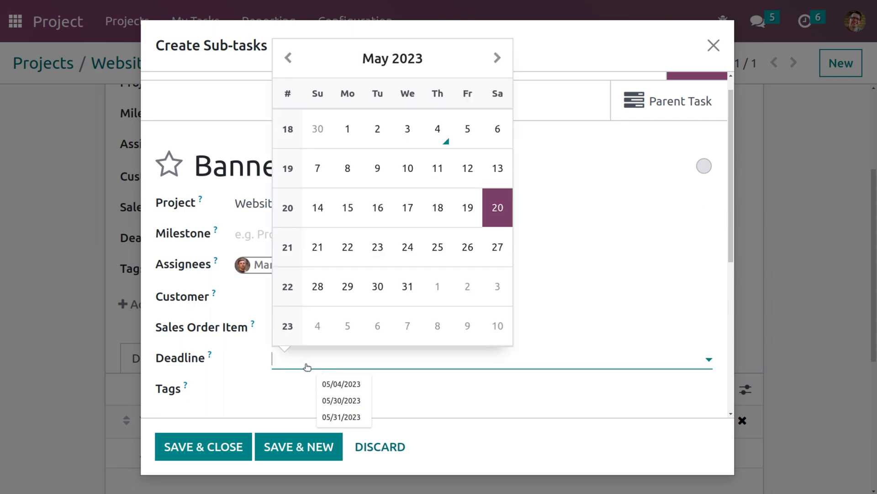
click(498, 211)
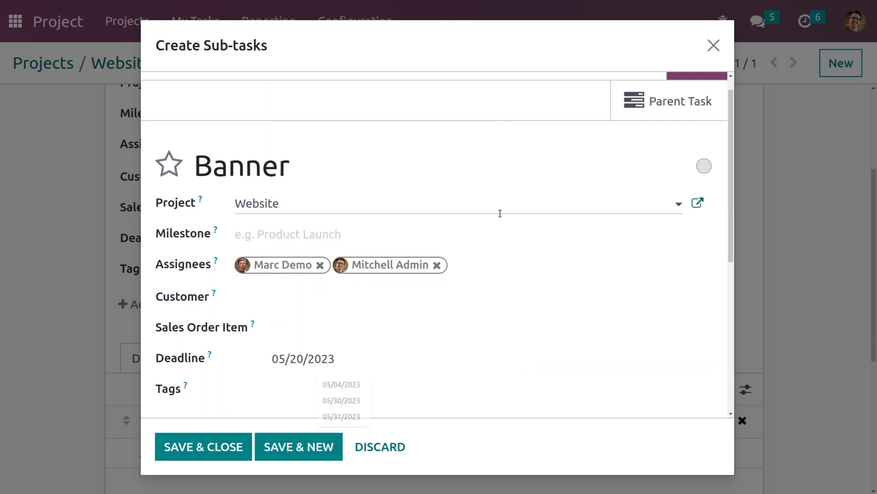
click(221, 450)
scroll(269, 354, down, 4)
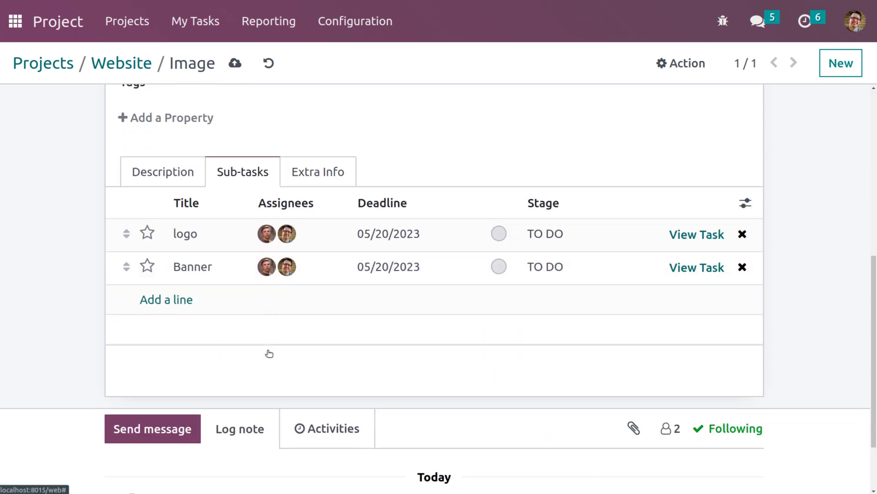
scroll(269, 353, up, 5)
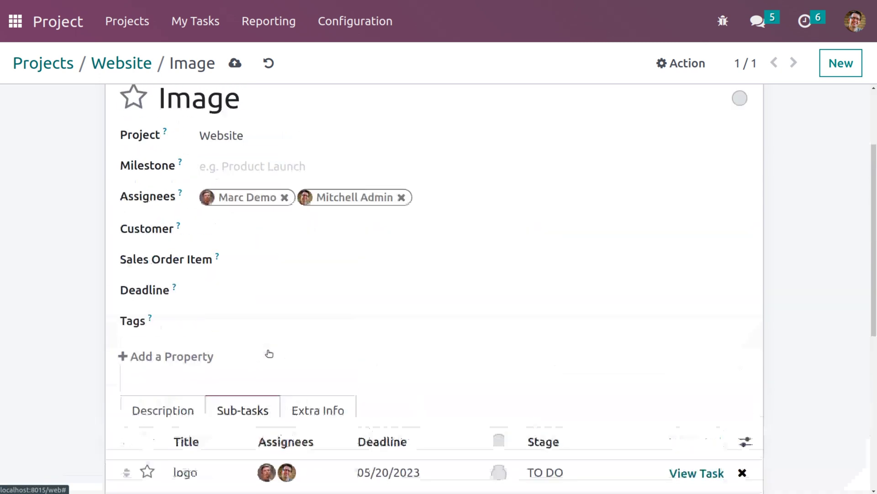
Open the Mobile application project from the projects overview and add a first stage named "TO DO".
click(128, 72)
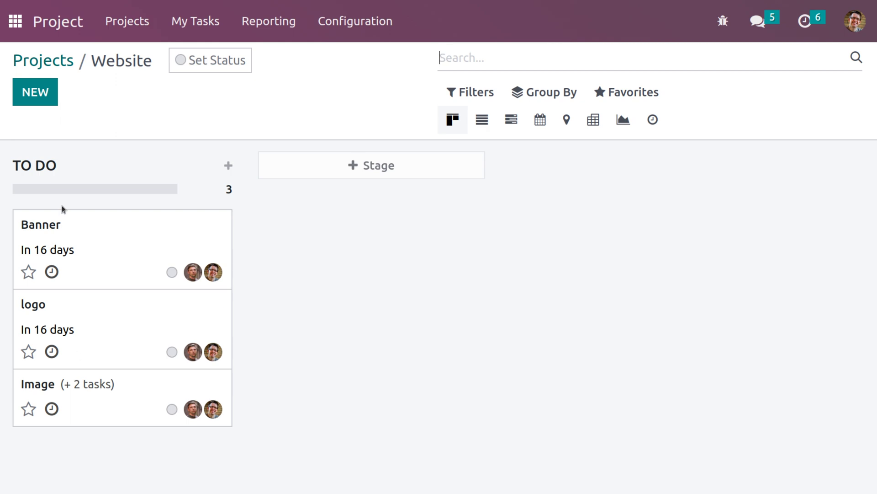
click(56, 64)
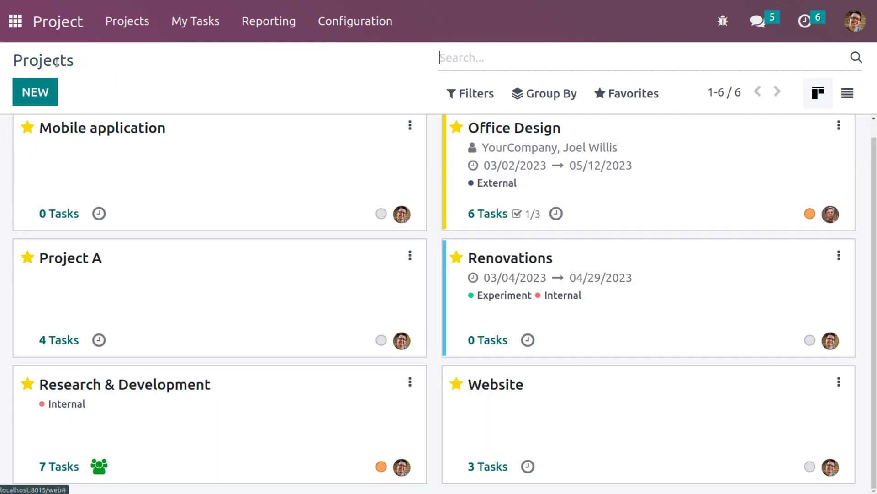
scroll(346, 444, up, 1)
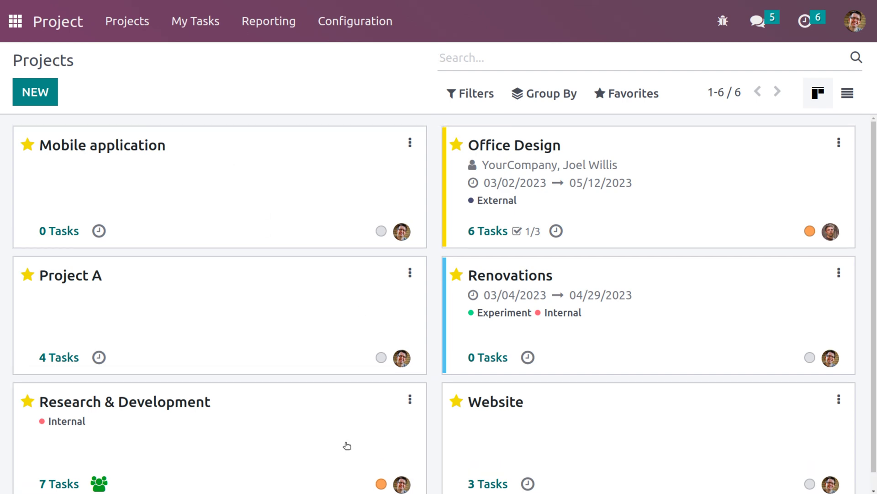
click(207, 208)
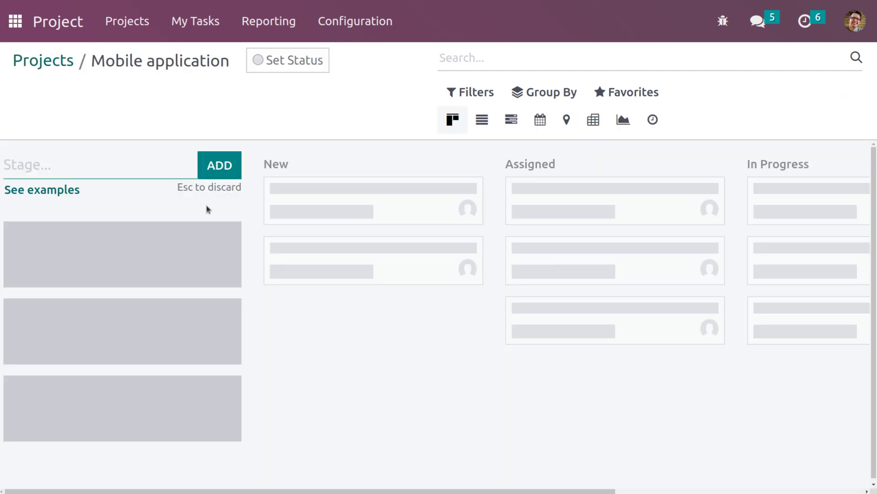
text(i)
key(BackSpace)
text(IN)
key(BackSpace)
key(BackSpace)
text(TO DO)
click(226, 160)
click(188, 308)
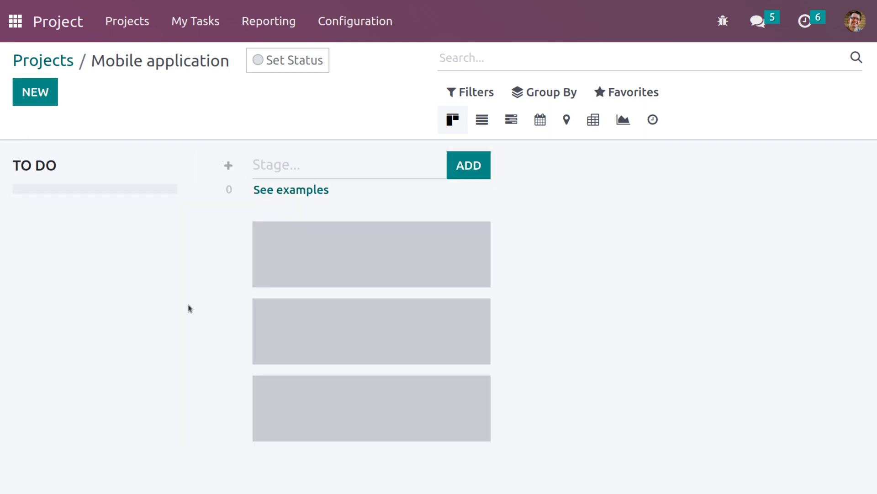
Start a new task in the Mobile application project's TO DO stage and title it "Image".
click(228, 165)
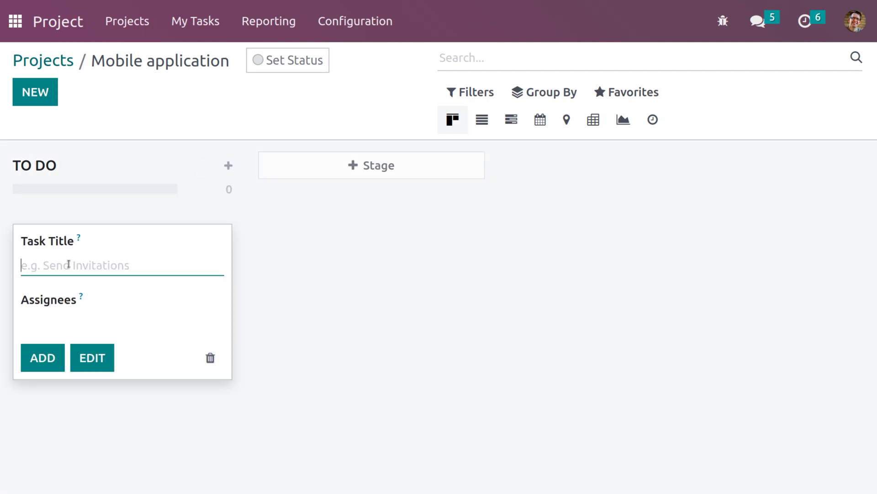
text(I)
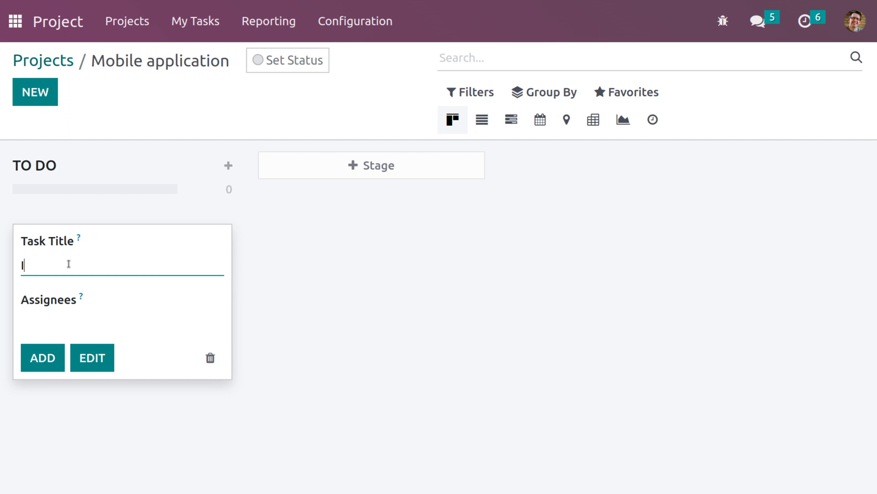
text(M)
key(BackSpace)
text(mage)
Assign the Mobile application project's Image task to both the demo user and the administrator, and open its full form.
click(62, 322)
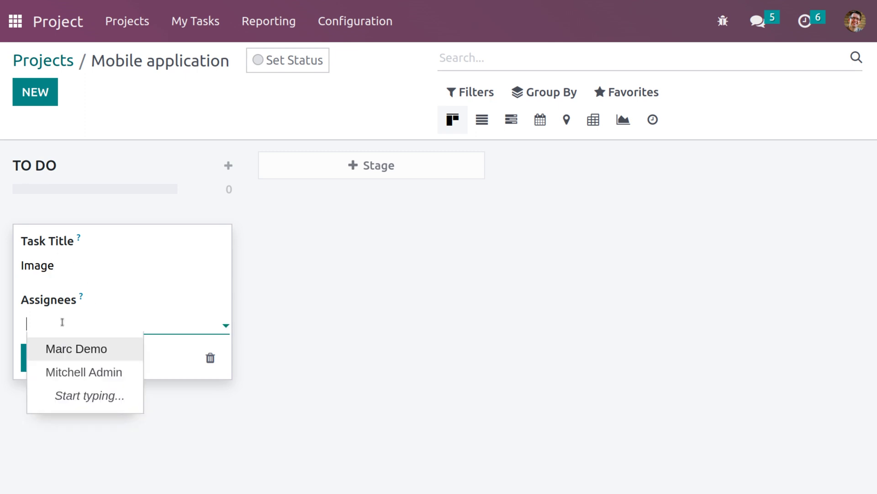
click(77, 349)
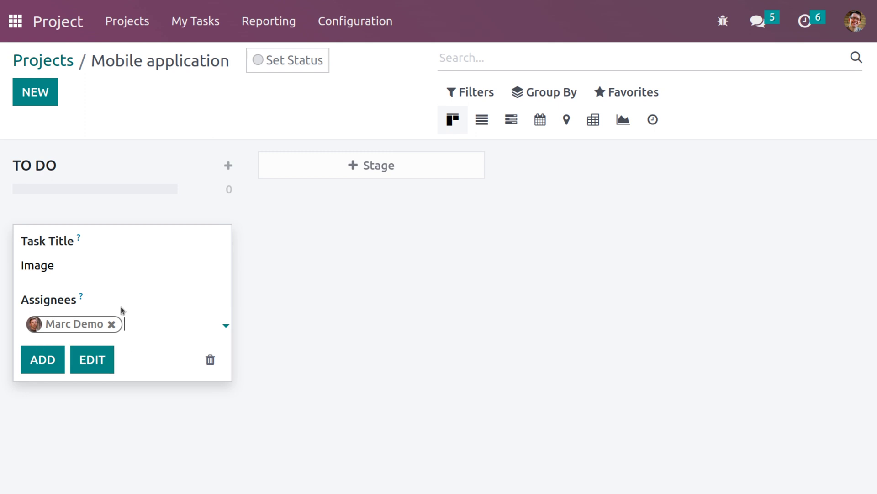
click(147, 316)
click(162, 351)
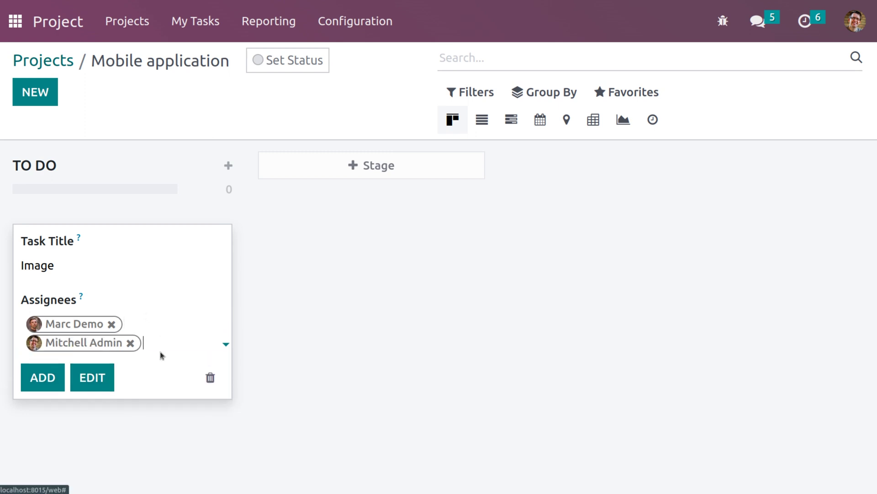
click(92, 376)
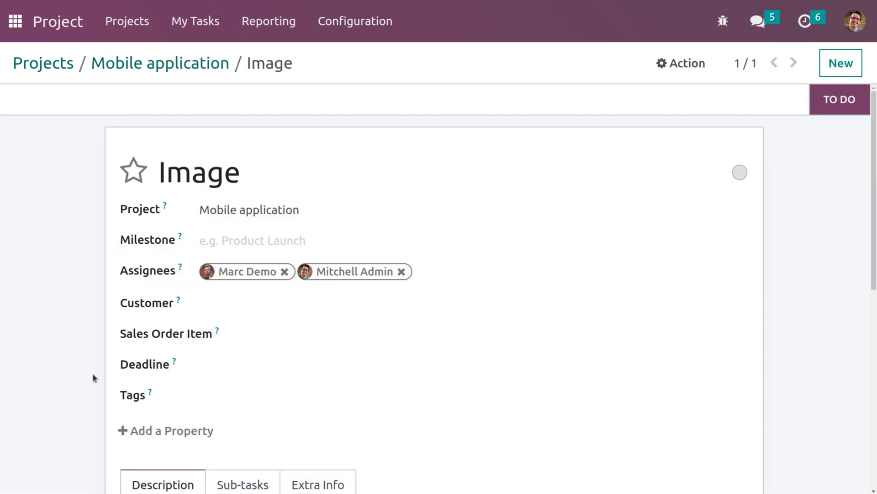
Start adding an existing task as a sub-task of the Image task, removing the Mobile application project filter to list tasks from all projects.
scroll(215, 336, down, 4)
click(239, 301)
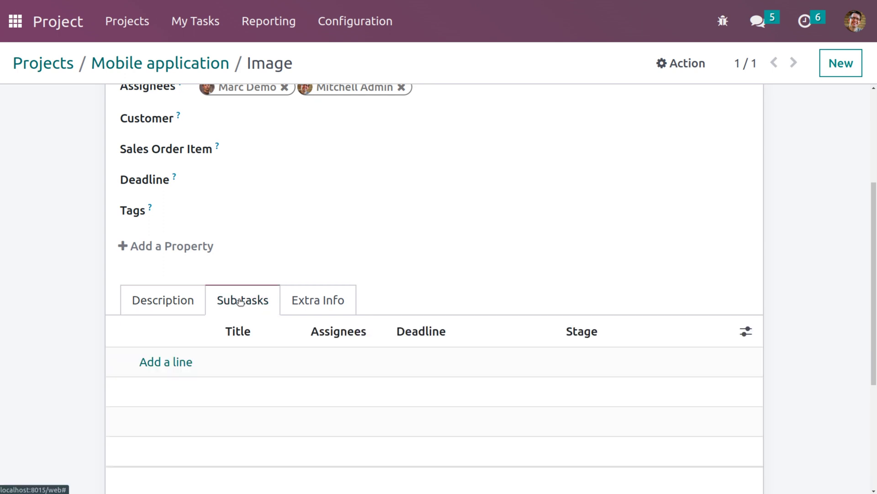
click(163, 363)
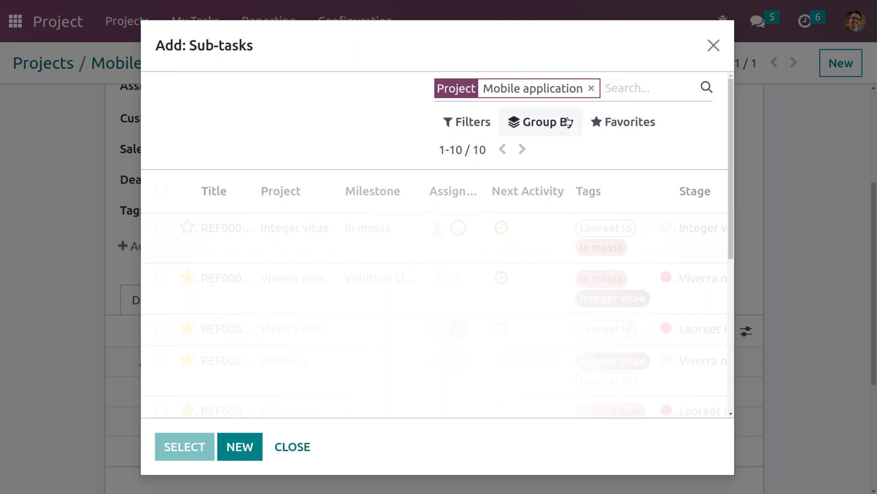
click(592, 88)
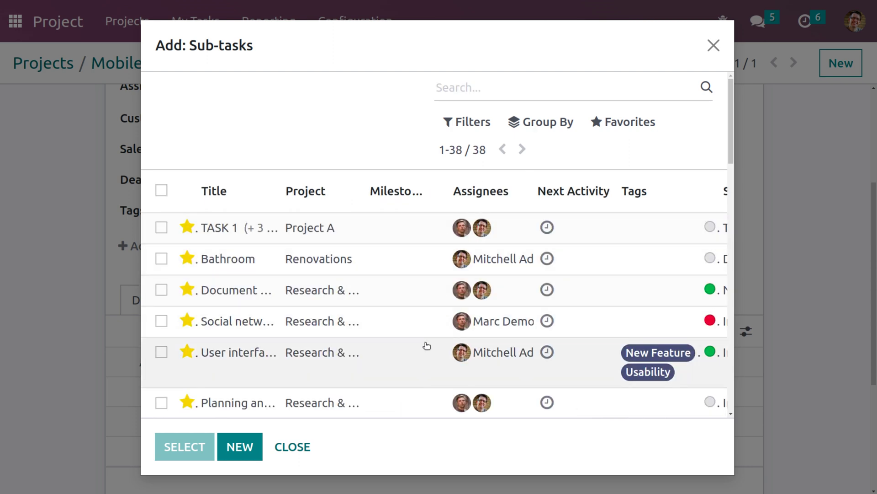
scroll(427, 346, down, 5)
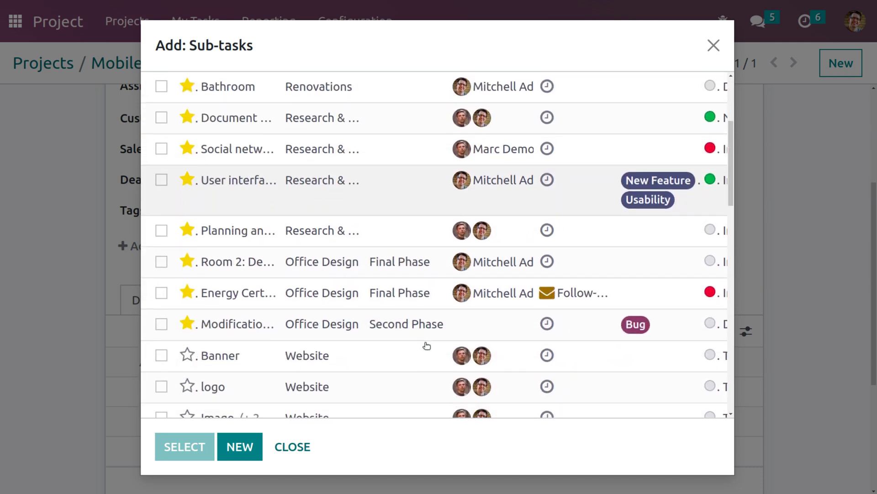
scroll(425, 345, down, 1)
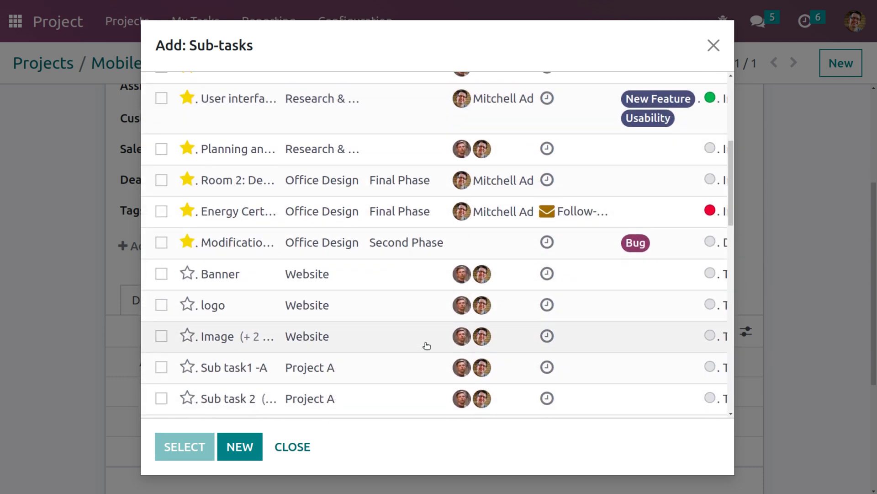
Add the Website project's logo task as a sub-task of the Mobile application project's Image task and save the form.
click(162, 306)
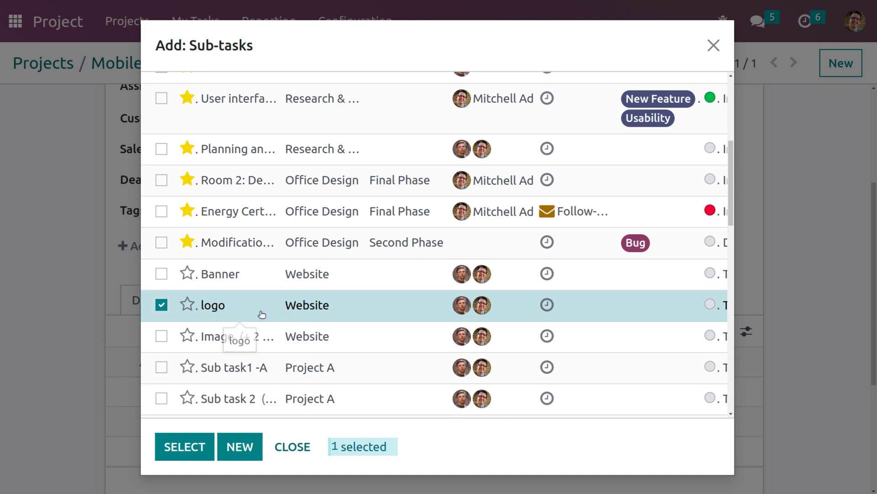
click(194, 452)
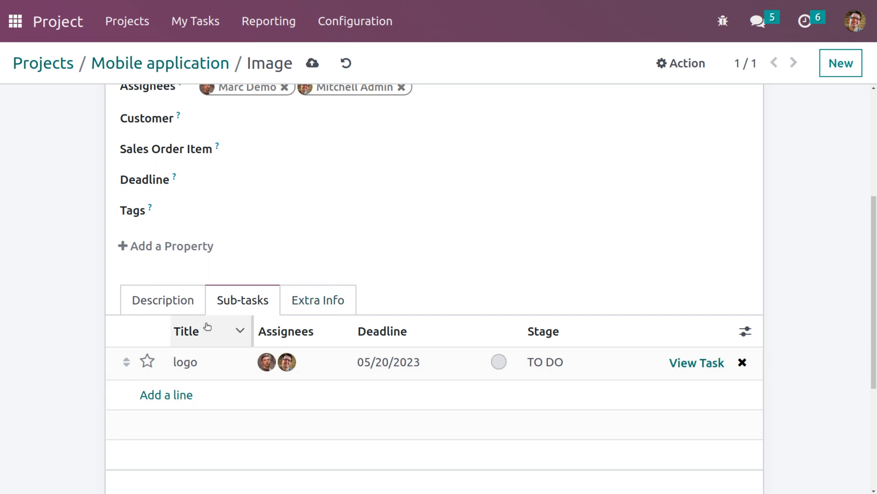
click(311, 65)
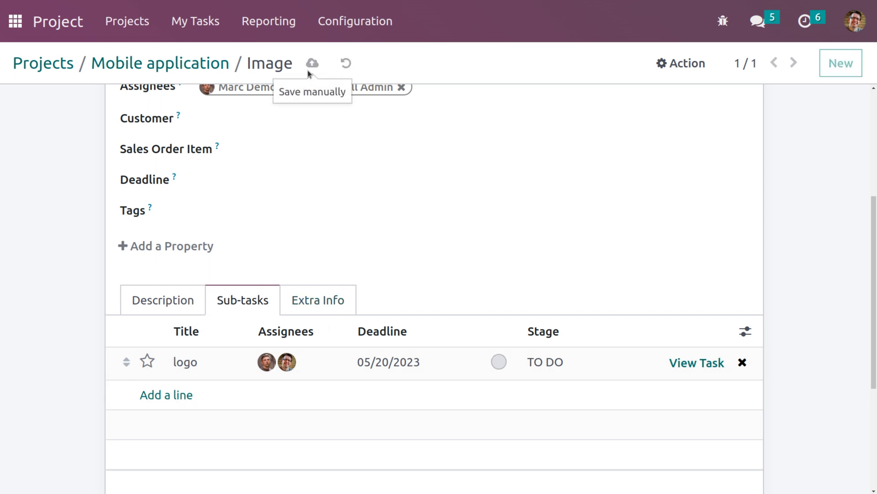
Return to the projects overview, open the Website project's Image task and examine its list of sub-tasks.
click(171, 69)
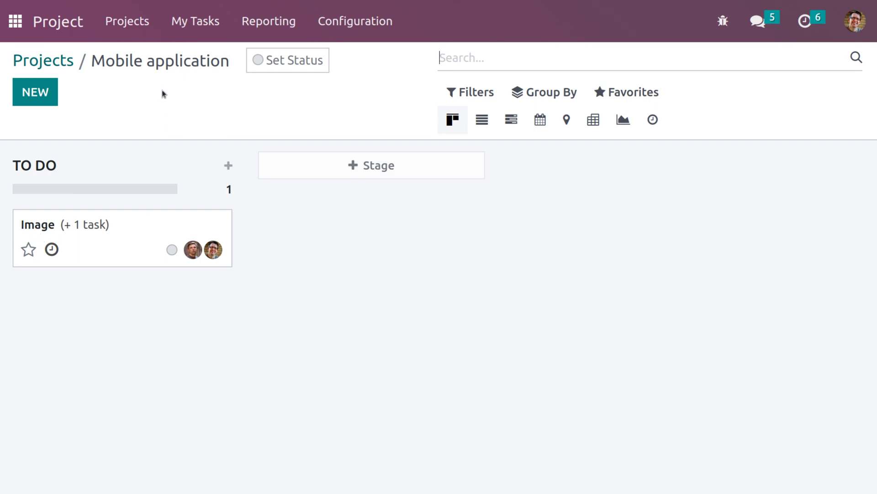
click(52, 65)
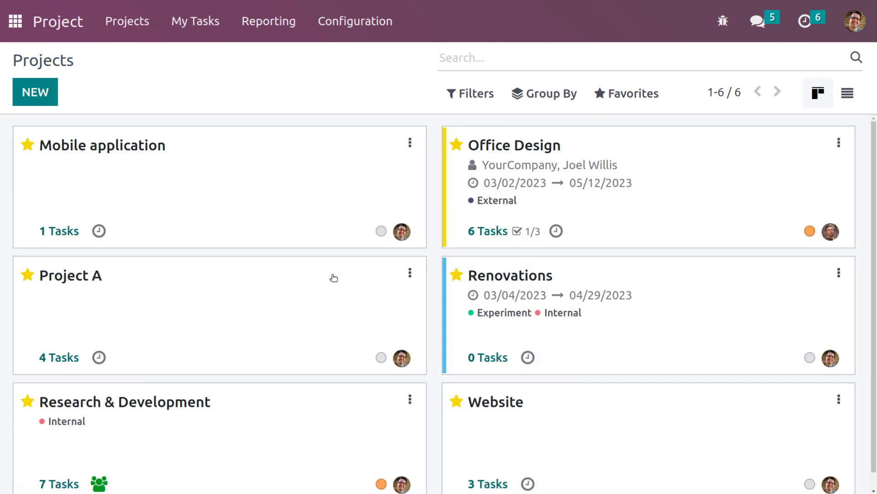
scroll(334, 278, down, 1)
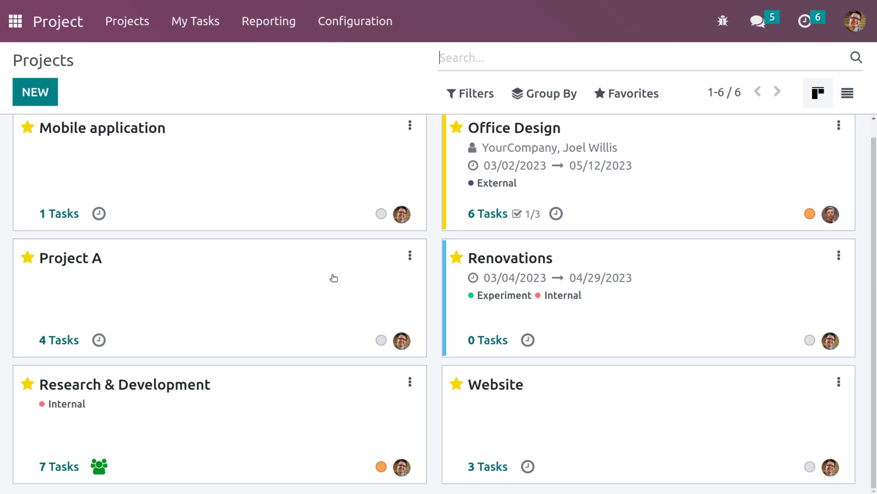
click(512, 404)
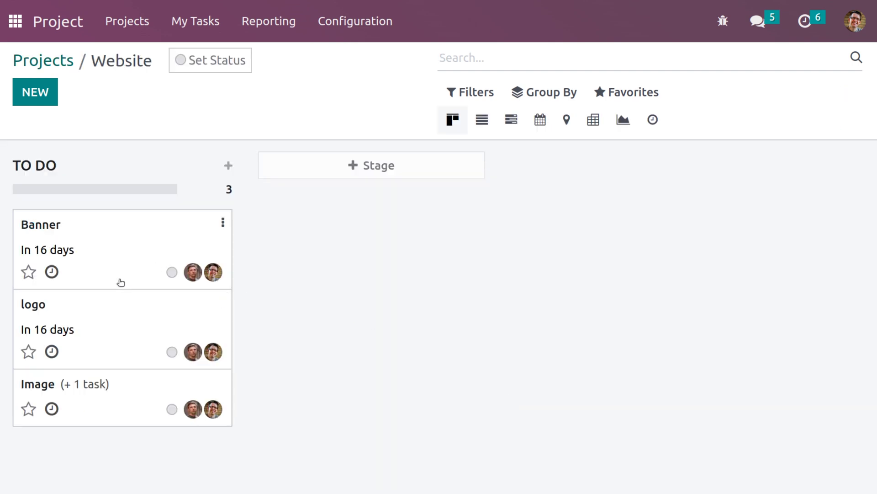
click(92, 397)
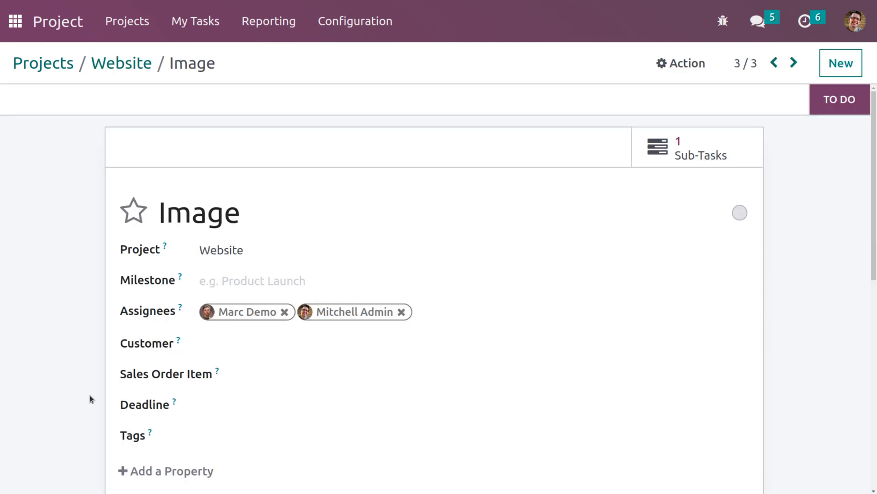
scroll(229, 425, down, 4)
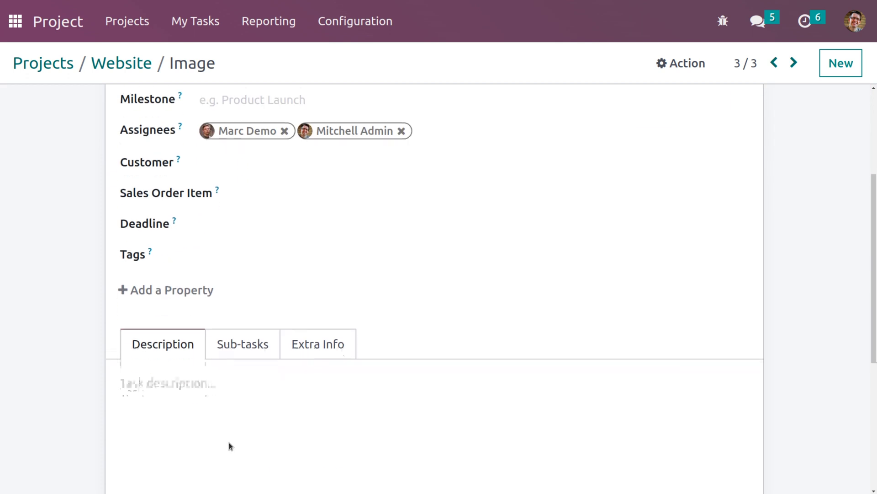
click(246, 338)
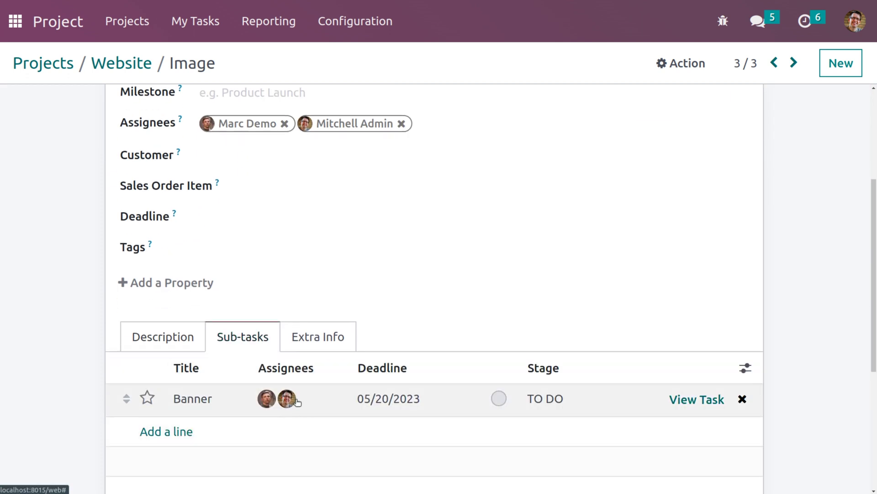